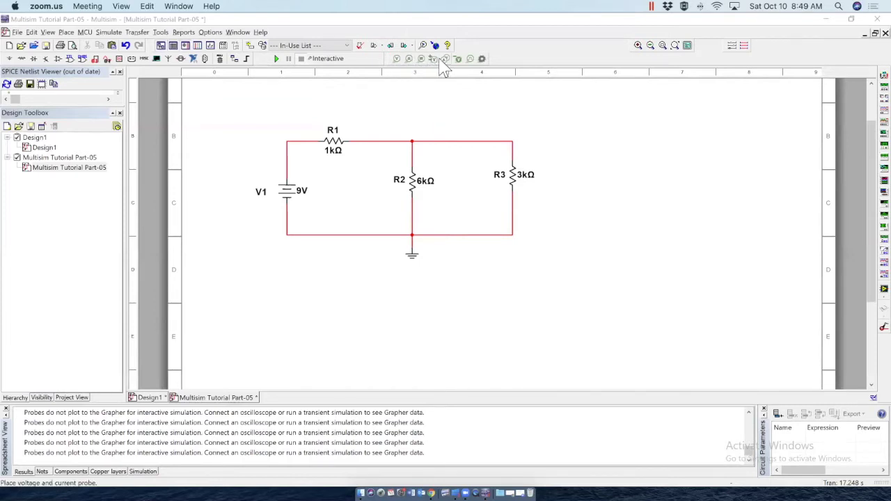
- Place voltage probe PR1 on the wire above R3
click(398, 67)
click(396, 60)
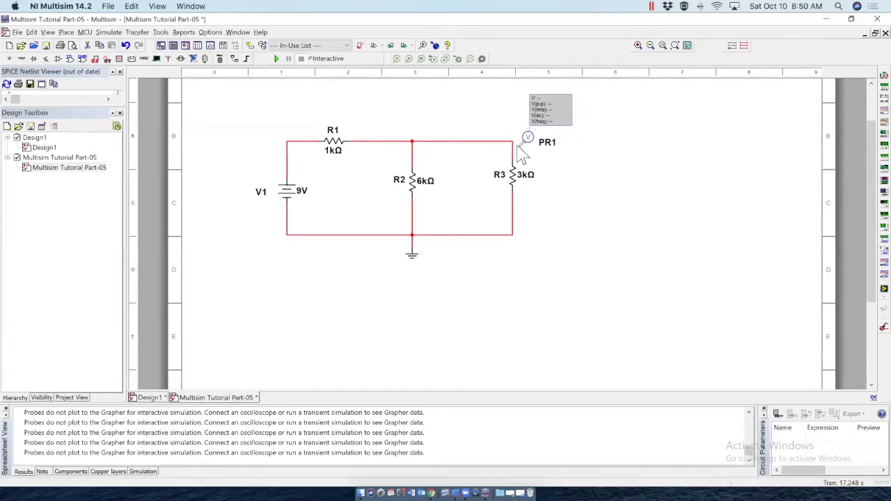
click(513, 148)
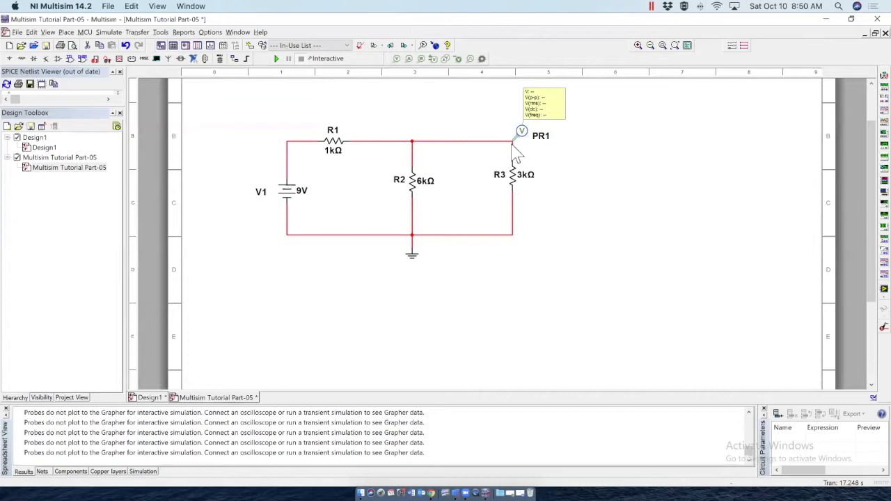
click(515, 153)
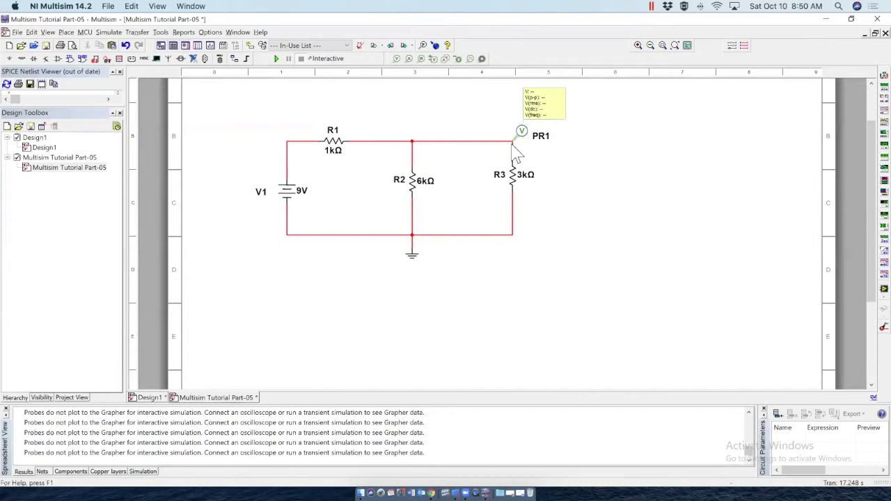
- Open the probe's properties and change its RefDes from PR1 to V3
double_click(541, 120)
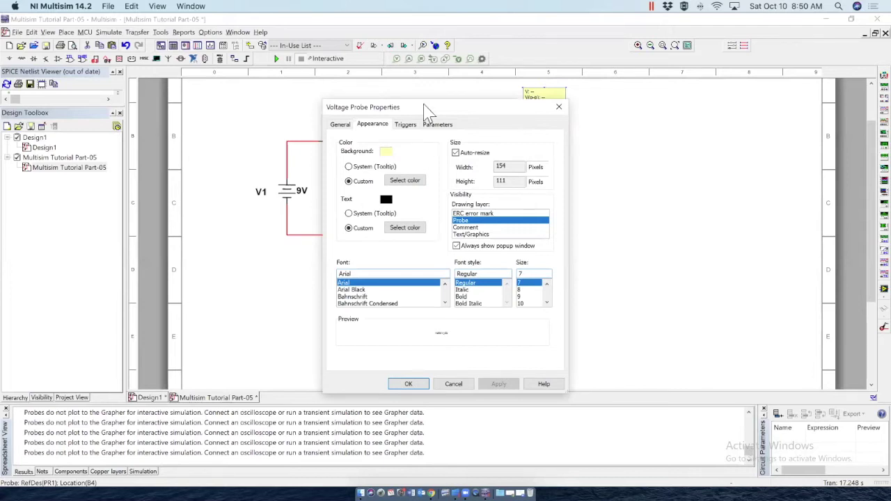
drag(428, 111, 678, 97)
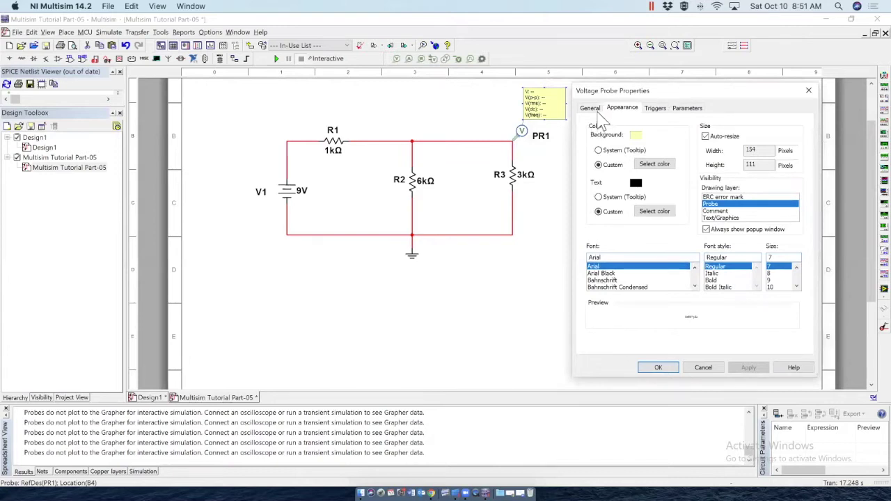
click(596, 108)
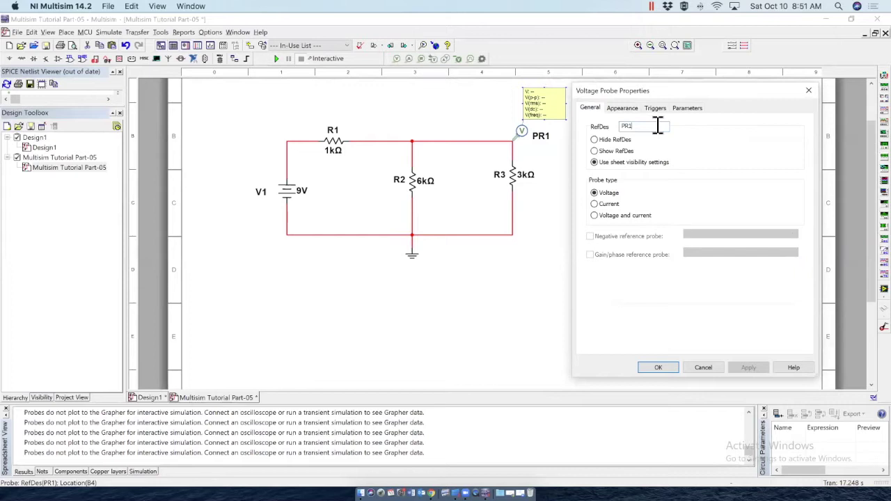
key(BackSpace)
key(BackSpace)
key(BackSpace)
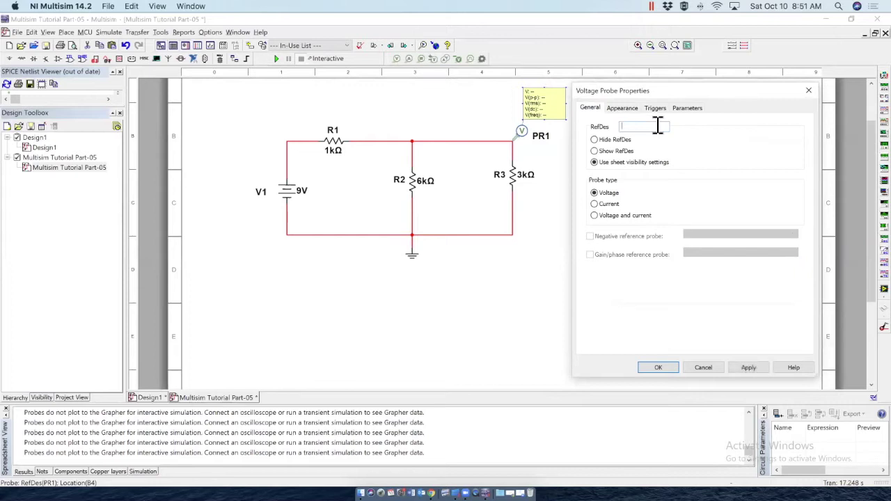
text(V3)
text(V3)
- Give the V3 probe readout a green background and apply it
click(623, 109)
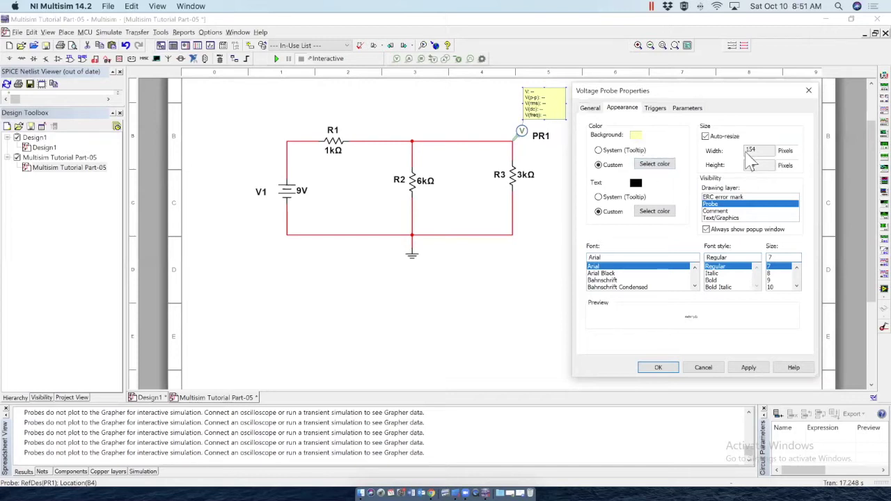
click(658, 167)
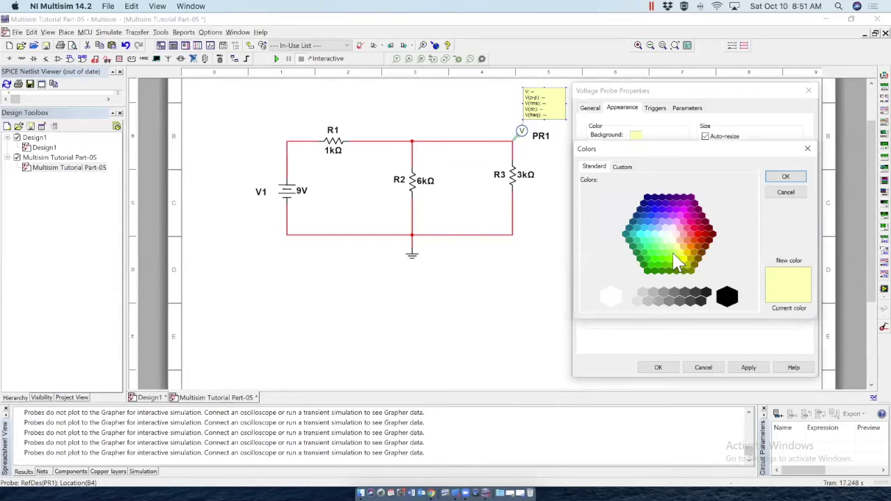
click(673, 253)
click(785, 176)
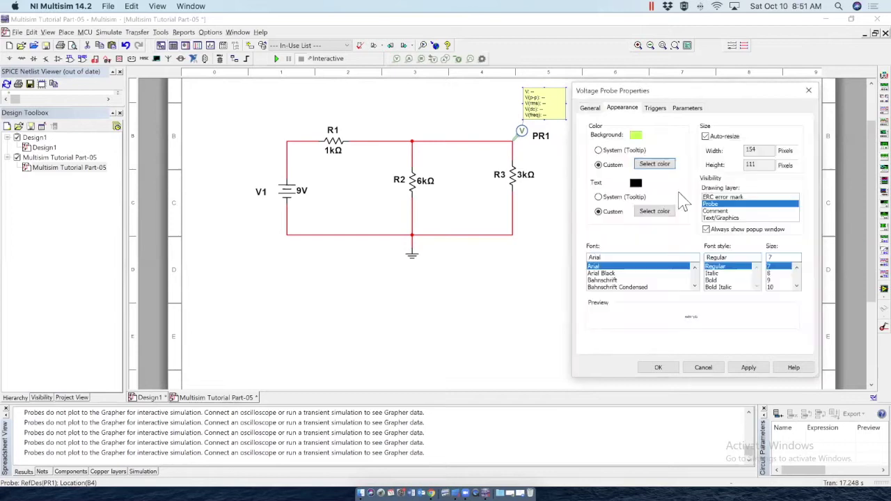
click(749, 368)
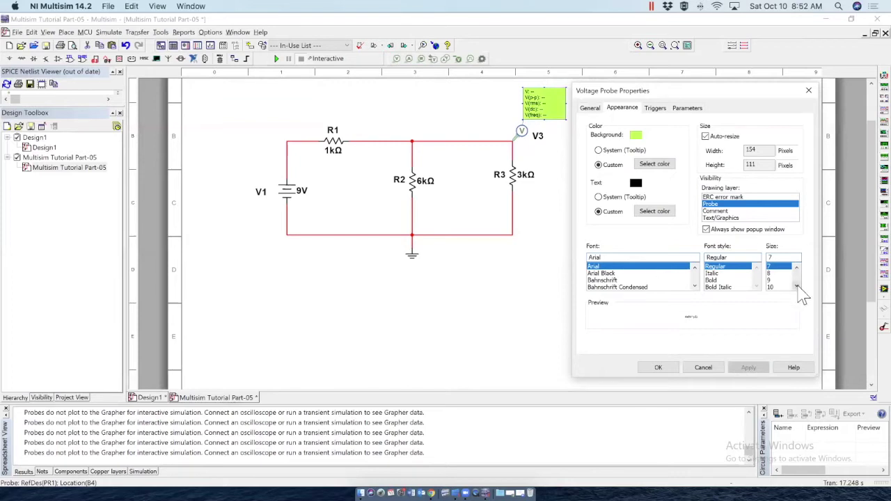
- Set the V3 readout font size to 12 and apply it
click(797, 287)
click(797, 287)
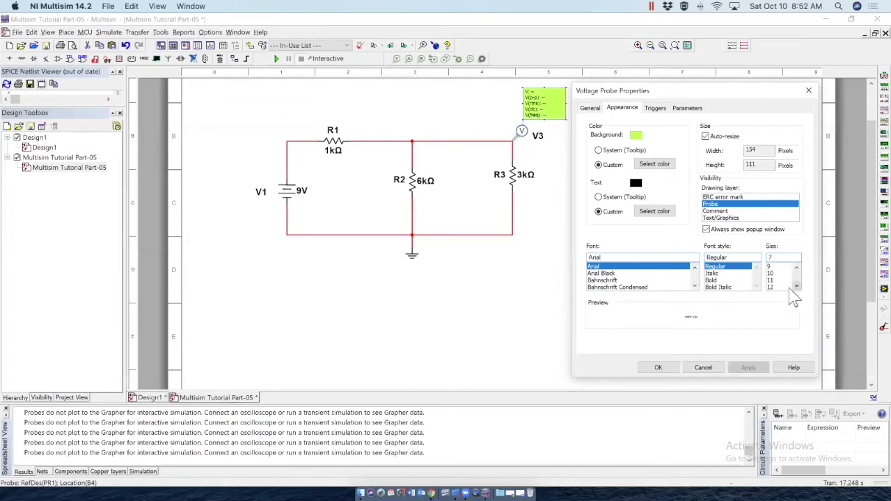
click(774, 287)
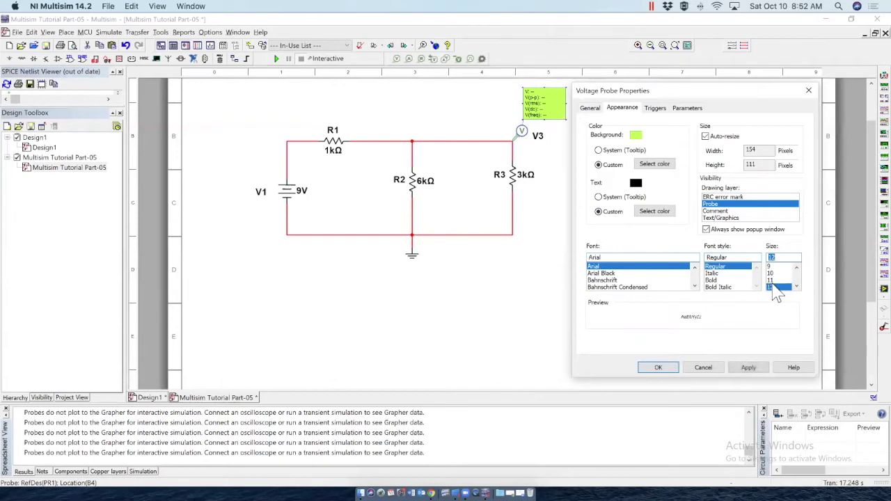
click(749, 368)
click(687, 109)
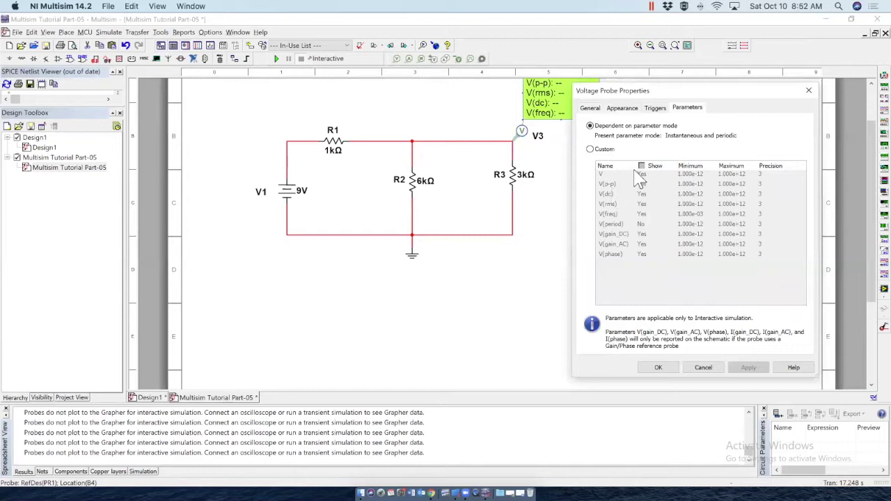
- Use Custom parameters so V3 shows only V(dc), then confirm with OK
click(591, 151)
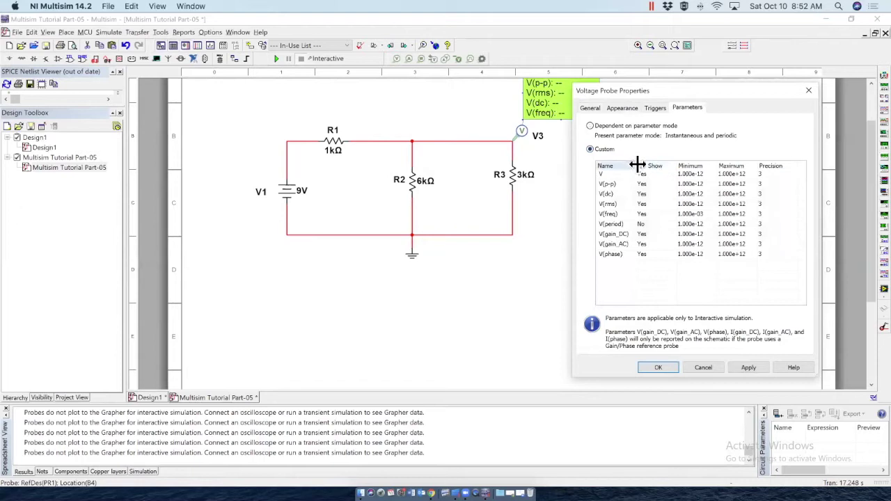
click(641, 165)
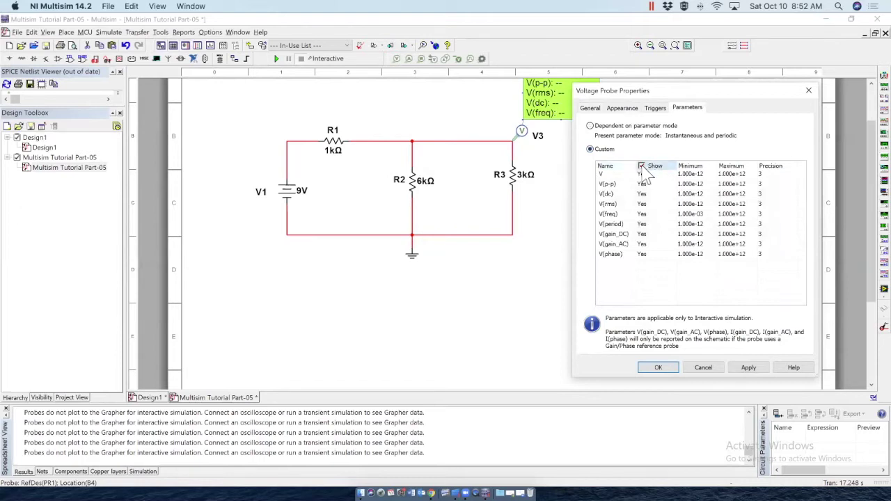
click(641, 165)
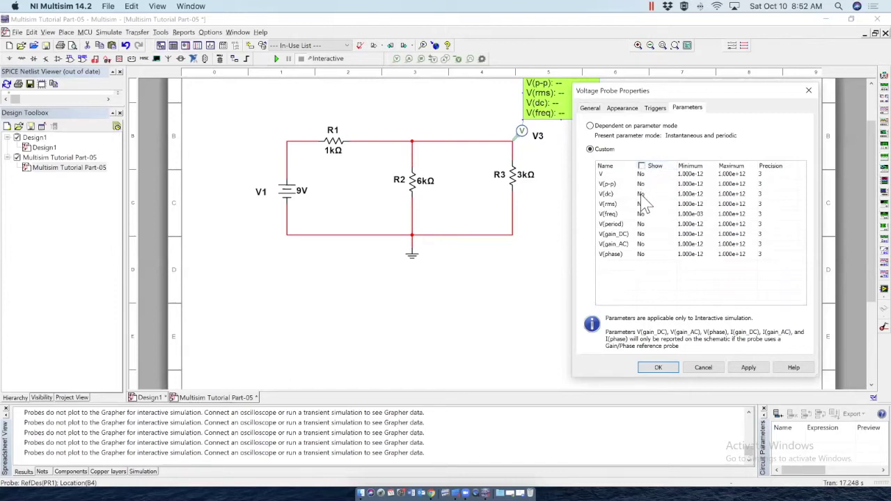
click(641, 195)
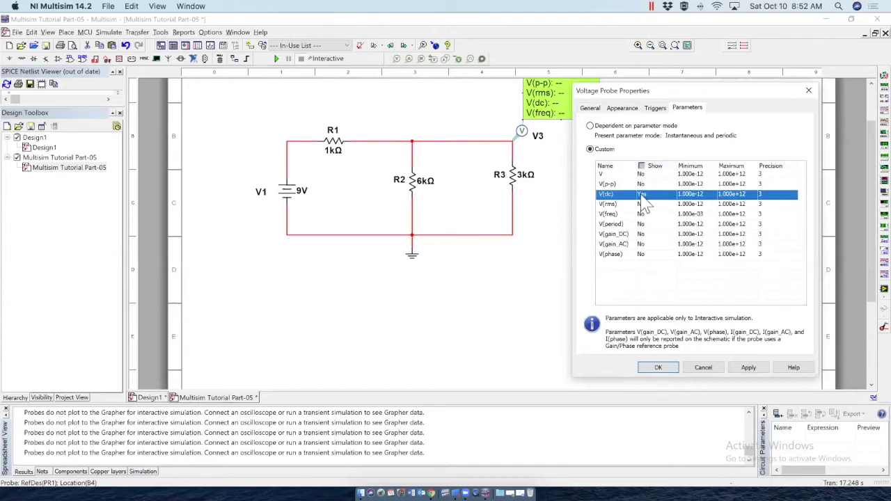
click(658, 367)
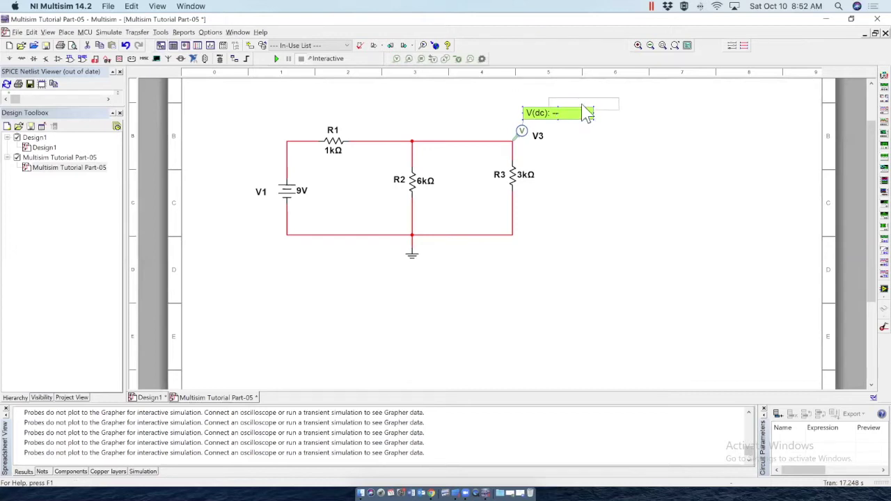
- Move the V(dc) readout just above the probe and run the simulation to read 6.00 V
drag(577, 116, 603, 123)
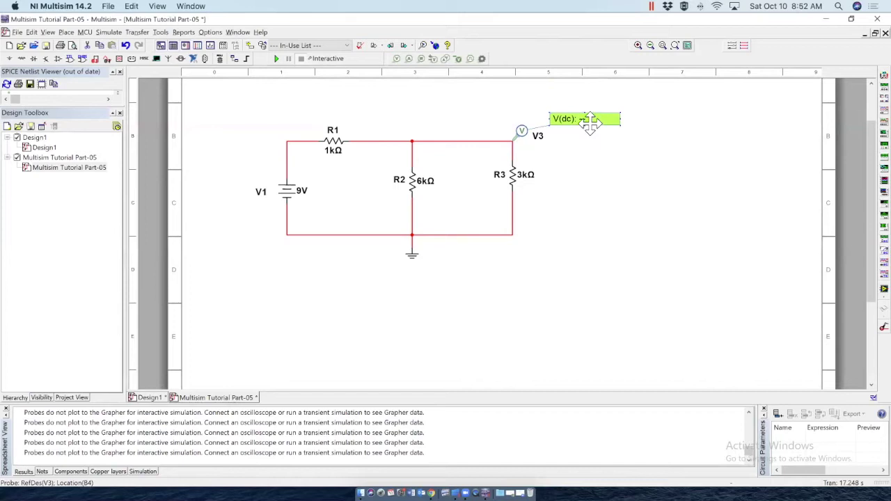
drag(583, 118, 548, 112)
click(625, 139)
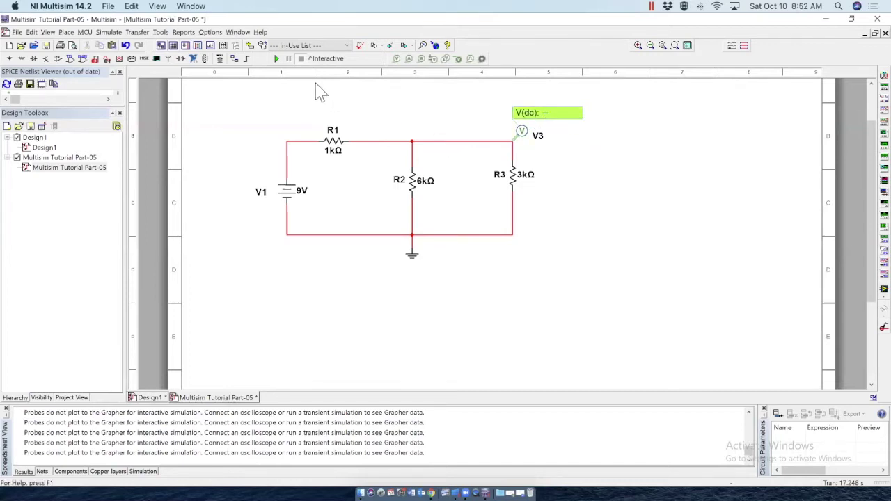
click(276, 59)
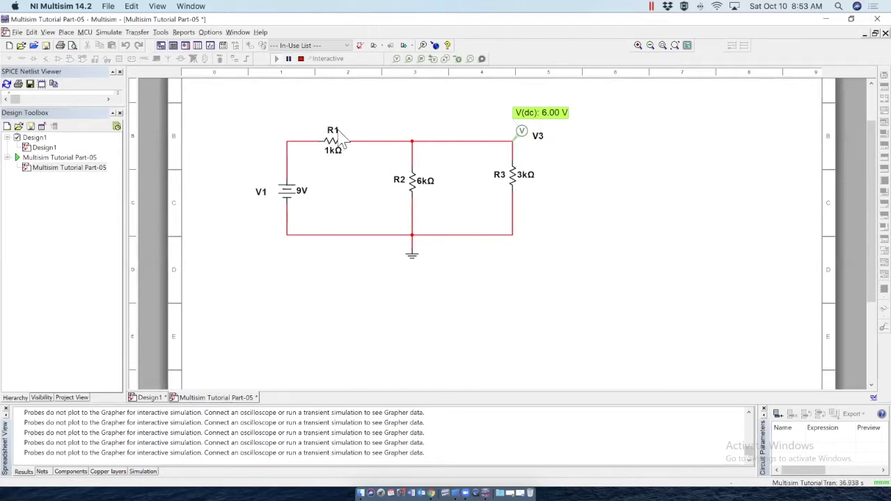
- Place a second voltage probe near R1 at the top-left wire corner
click(397, 58)
click(315, 141)
drag(312, 153, 292, 149)
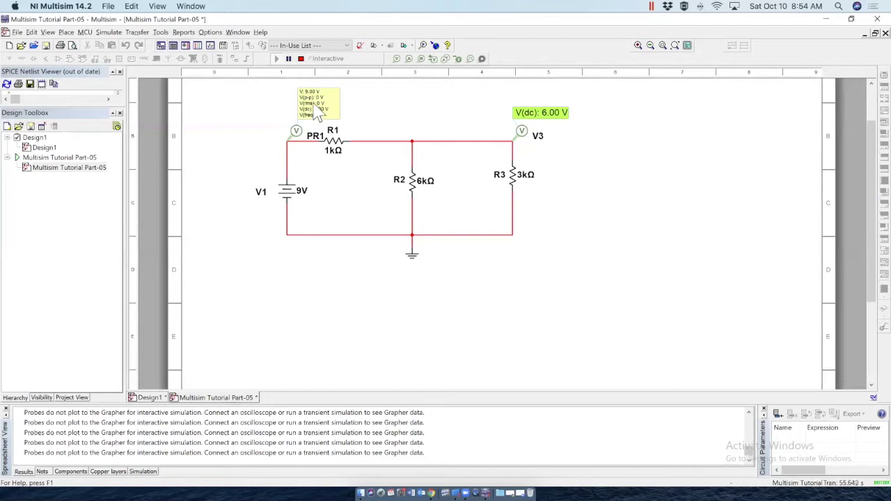
- Set the new probe to show V(dc) on light green, then rerun for 9.00 V
double_click(318, 113)
click(640, 198)
click(622, 108)
click(654, 164)
click(668, 246)
click(785, 177)
click(748, 367)
click(655, 164)
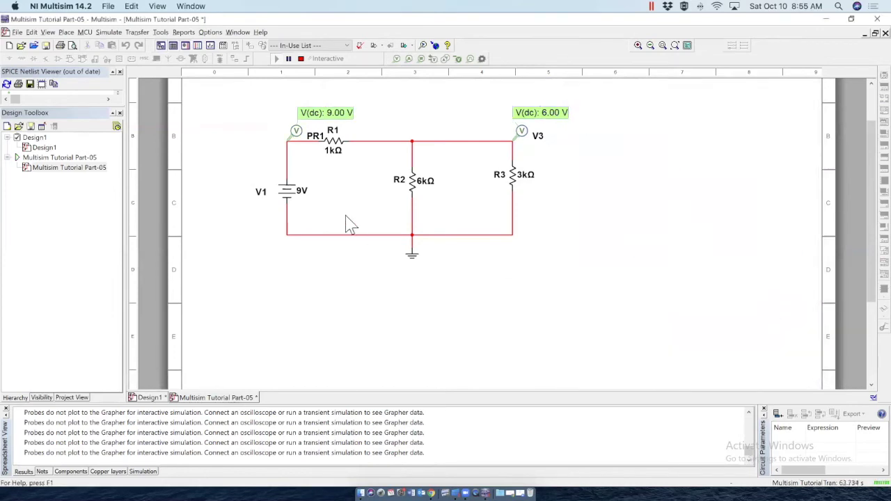
click(275, 59)
- Flip the PR1 probe horizontally so its name and 9.00 V reading sit left
right_click(298, 134)
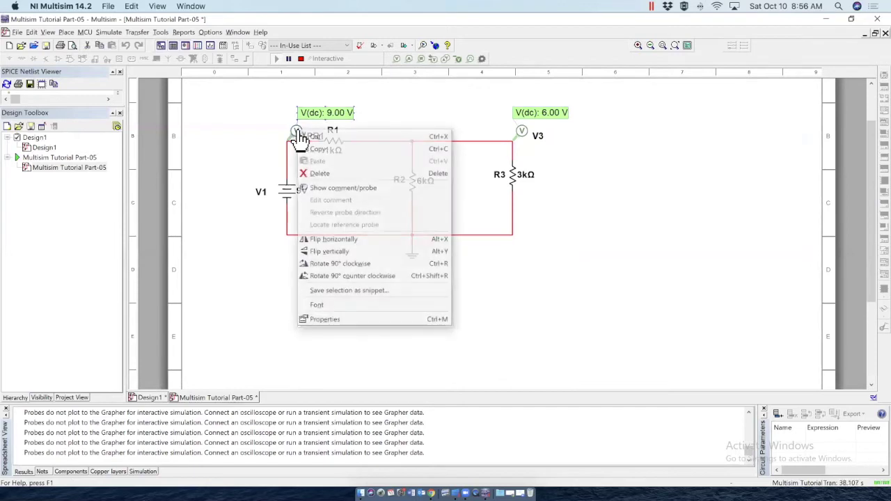
click(340, 239)
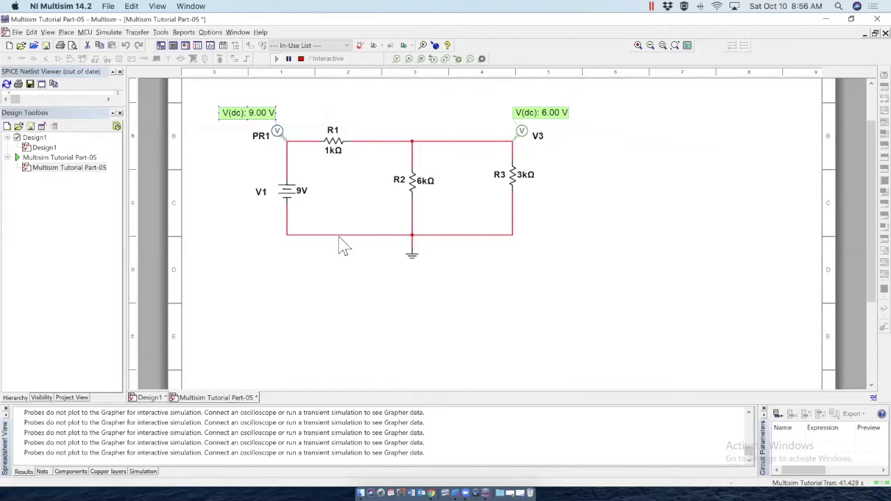
right_click(278, 134)
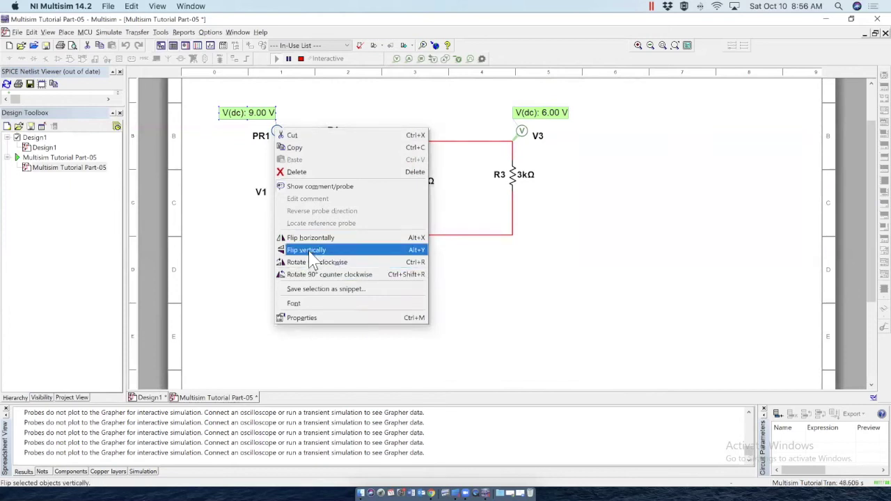
click(222, 198)
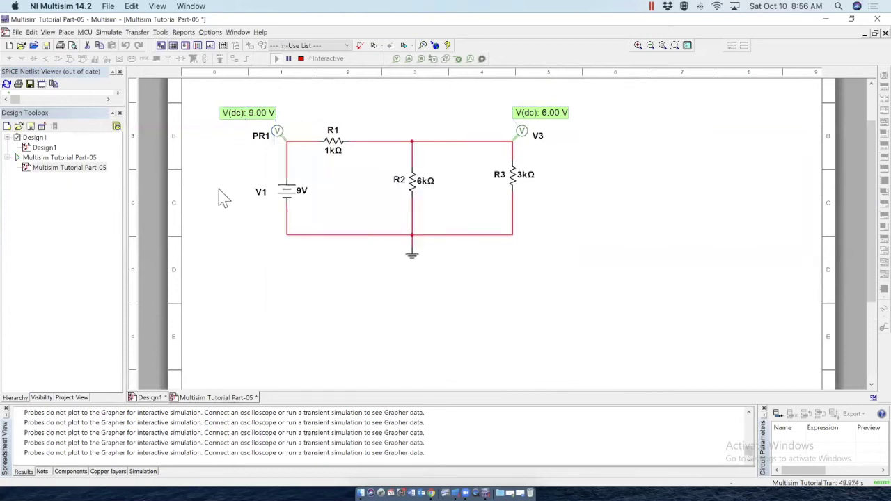
- Replace the probe with a differential probe across R1, Ref1 at the R1–R2 junction
right_click(278, 131)
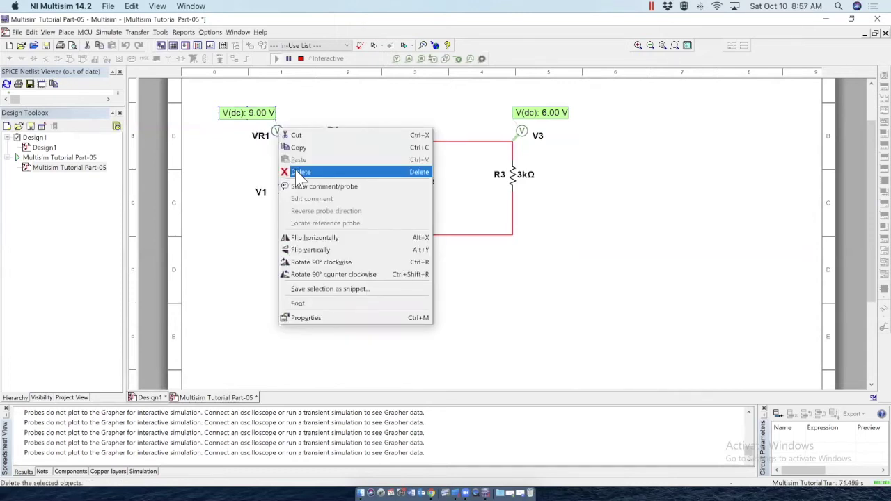
click(300, 172)
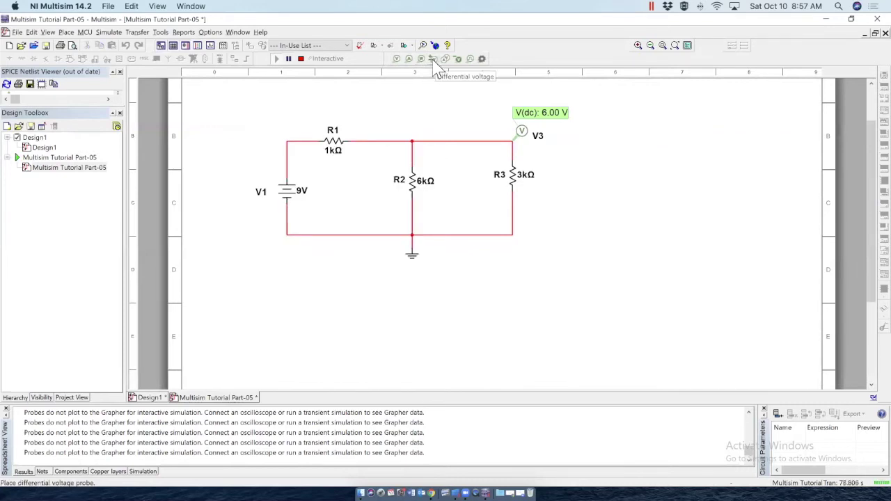
click(432, 59)
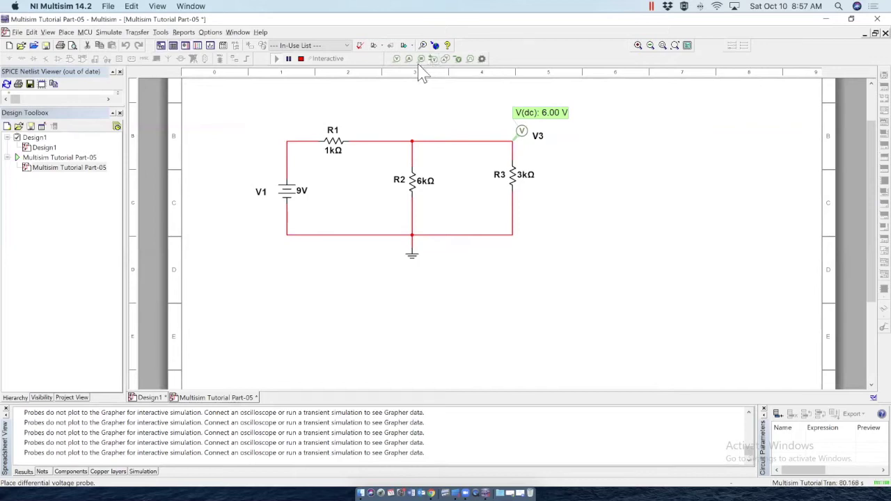
click(288, 142)
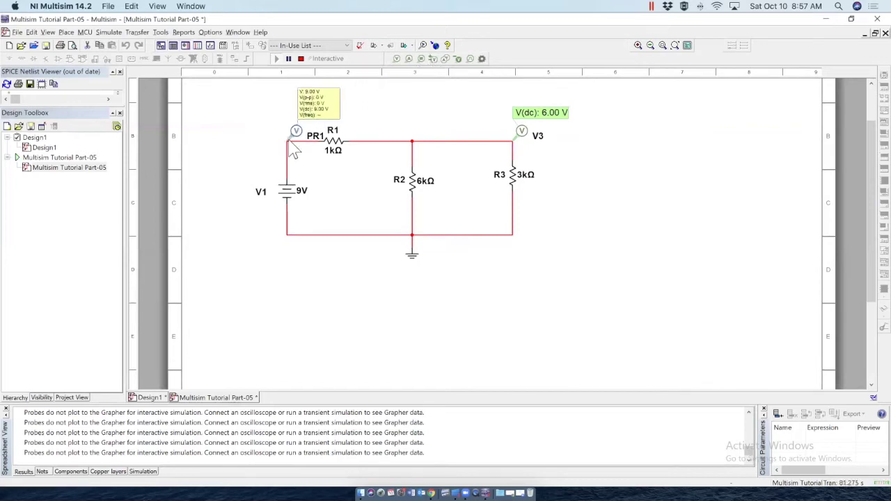
click(291, 145)
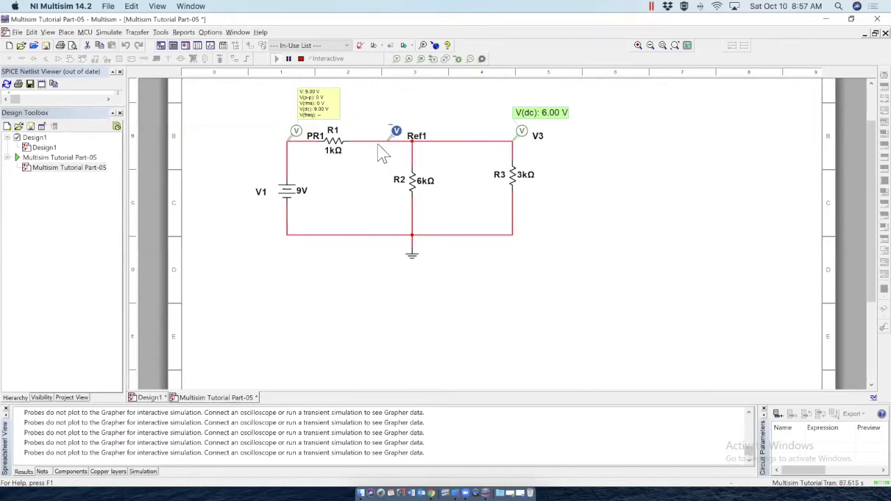
click(380, 143)
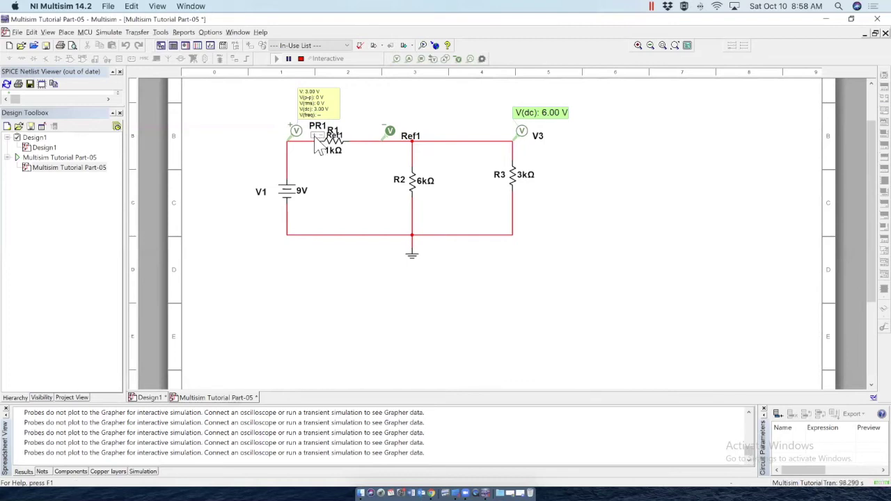
- Enlarge the R1 probe's V(dc) readout text on the Appearance tab
double_click(315, 139)
click(622, 108)
click(687, 108)
click(622, 108)
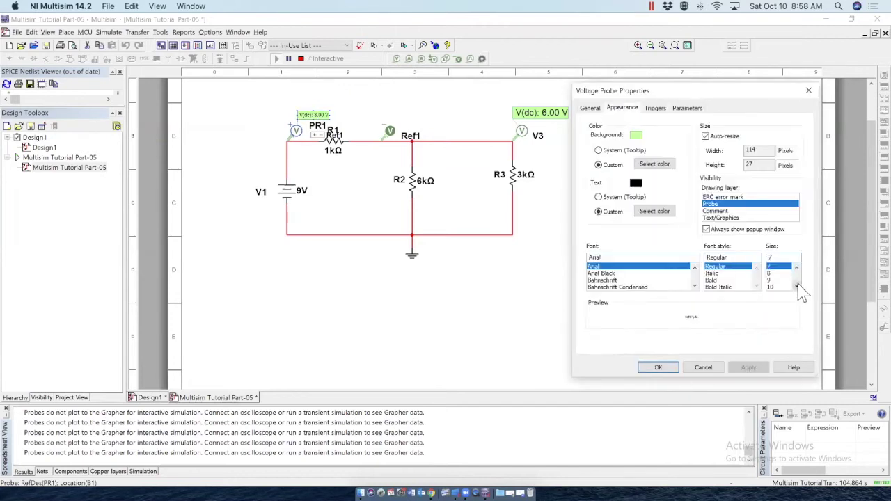
click(658, 367)
- Rename the R1 probe to VR1 and stop the simulation
right_click(295, 131)
click(320, 321)
click(590, 108)
double_click(662, 123)
text(VR1)
click(658, 366)
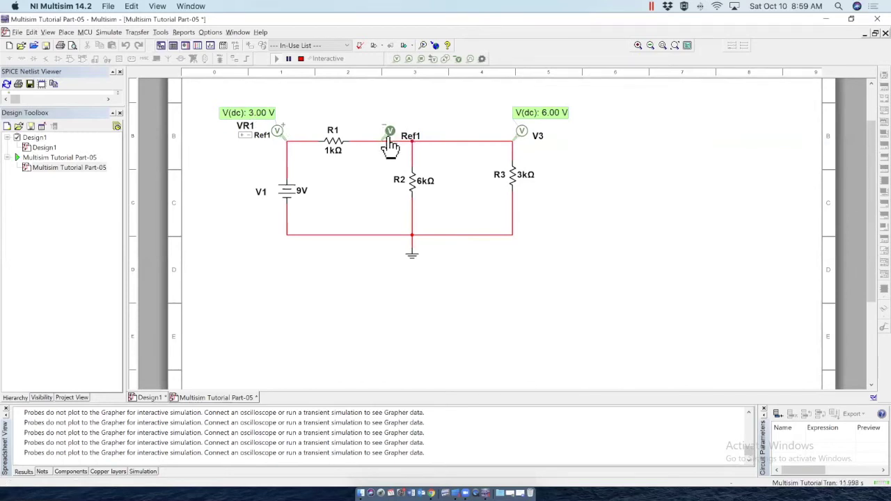
key(F5)
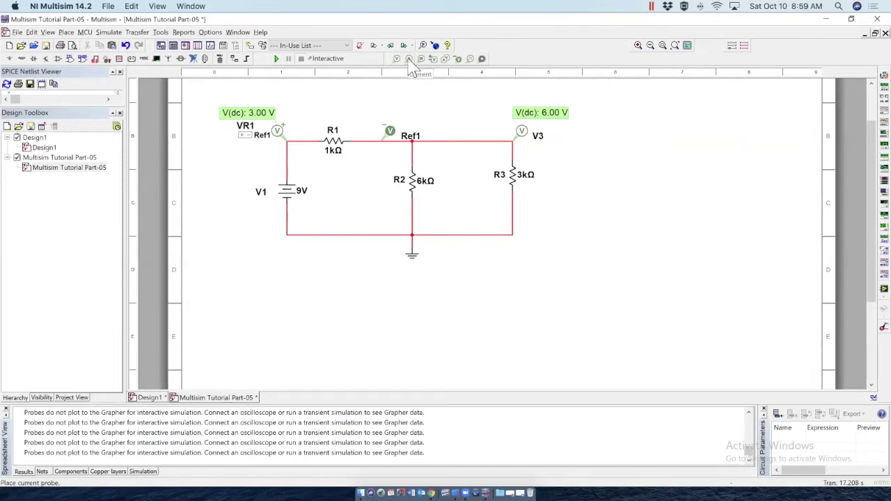
- Place a current probe on R2's wire and give its readout a cyan background
click(409, 60)
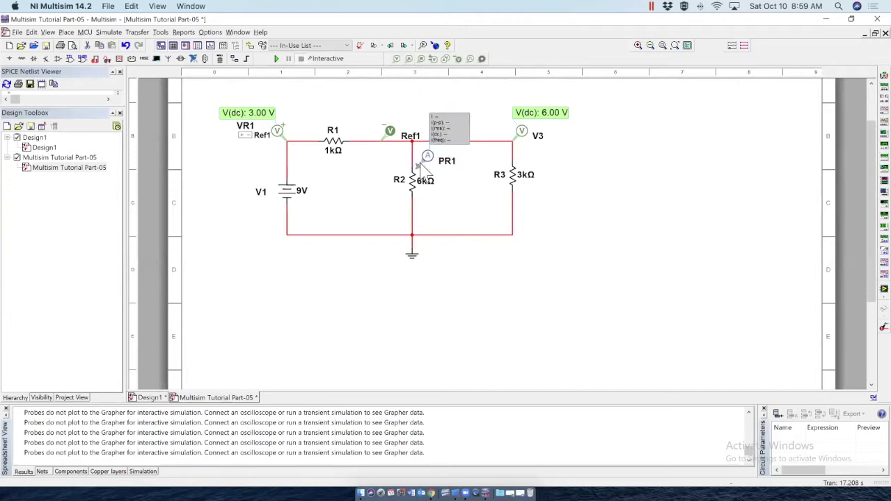
click(415, 217)
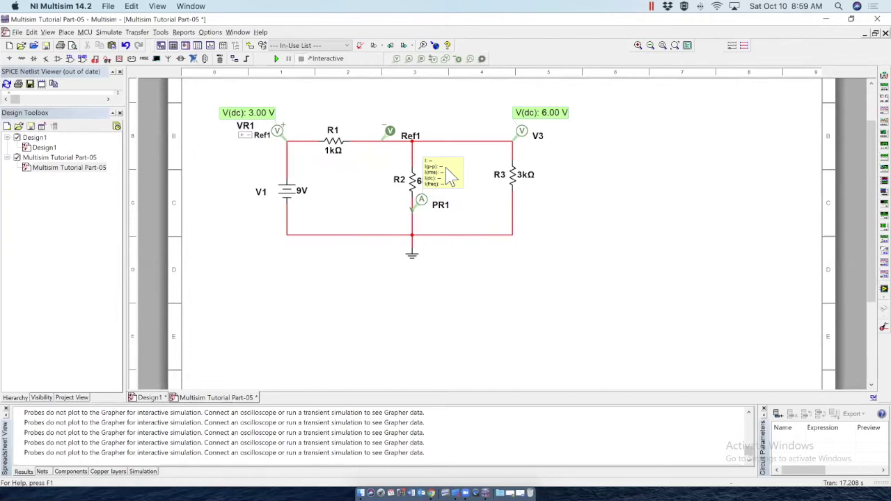
double_click(449, 178)
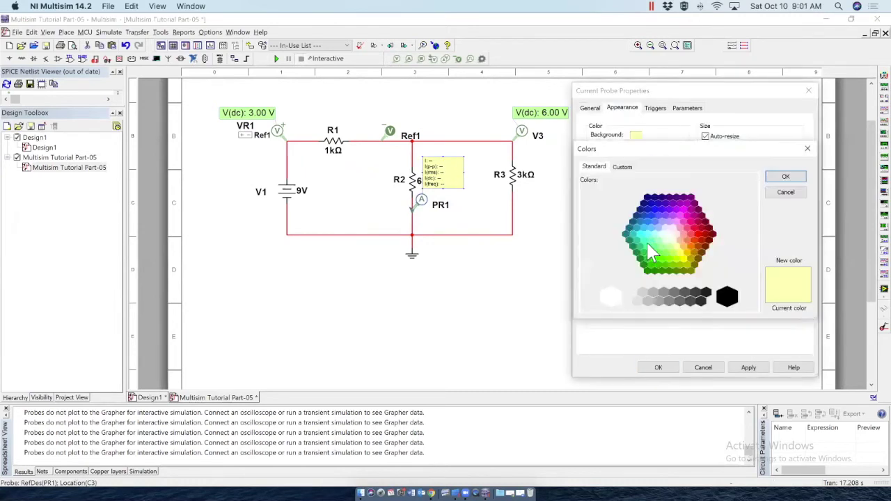
click(639, 234)
click(779, 178)
- Set the current probe's Custom parameters to show only I(dc) and confirm
click(687, 108)
click(589, 147)
click(641, 169)
click(658, 368)
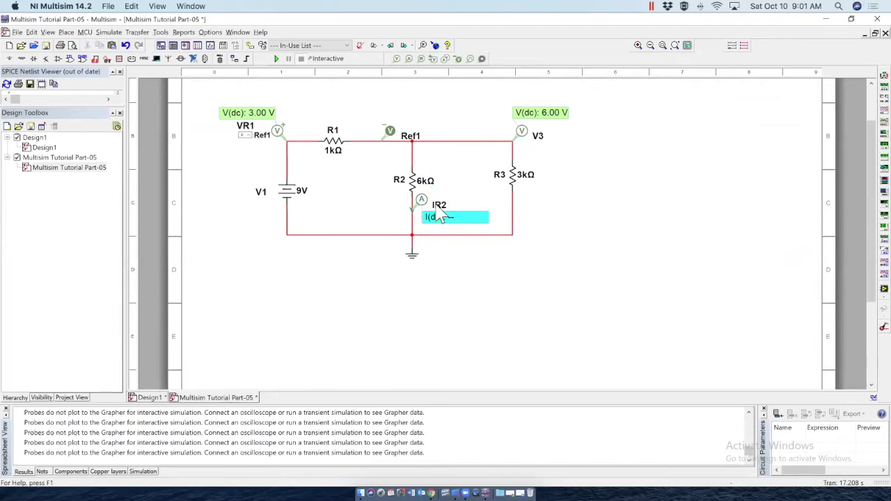
- Simulate the circuit to get probe IR2's 1.00 mA reading through R2, then halt it
click(276, 58)
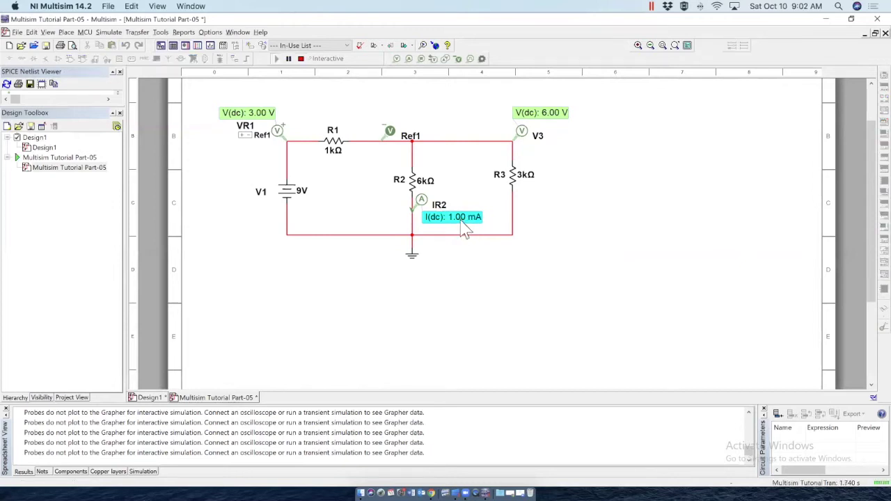
scroll(421, 237, up, 1)
click(301, 58)
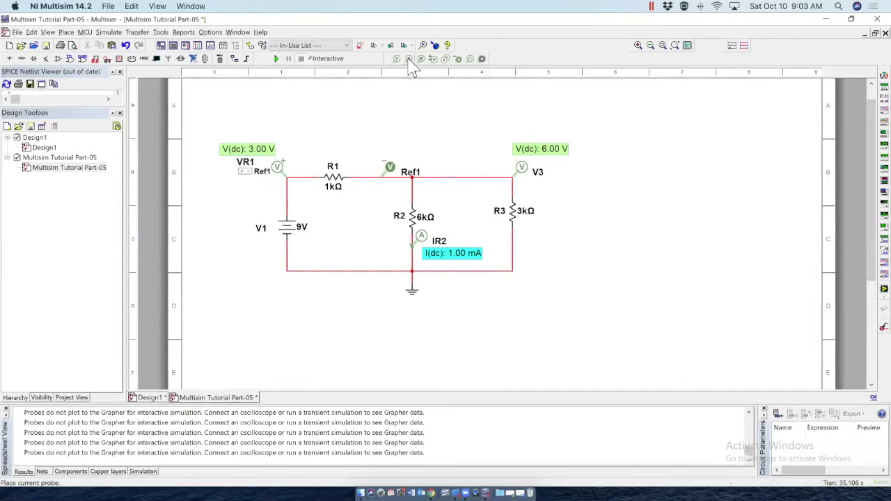
- Place a current probe with a cyan readout on V1's bottom wire and simulate to read -3.00 mA
click(410, 60)
click(313, 271)
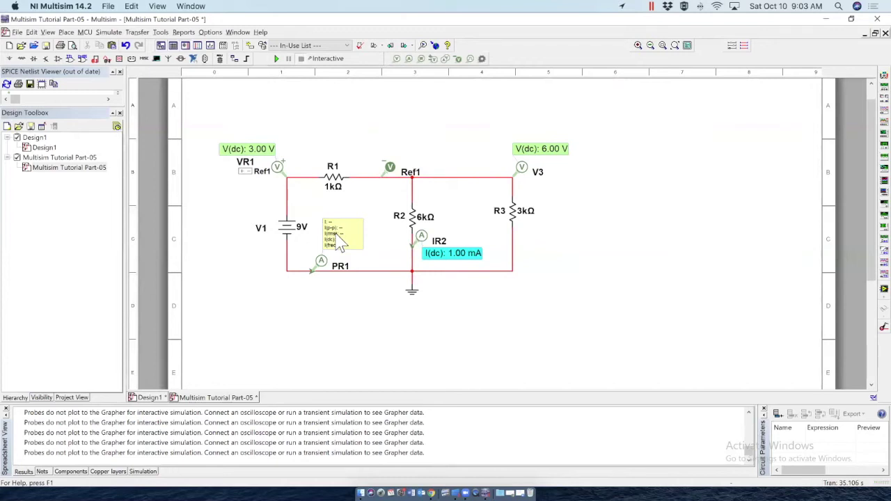
double_click(341, 240)
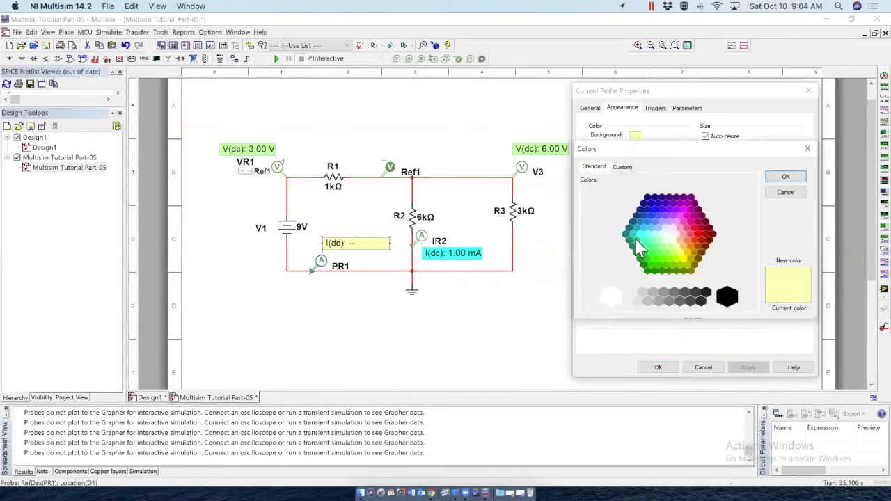
double_click(636, 244)
click(589, 108)
click(658, 367)
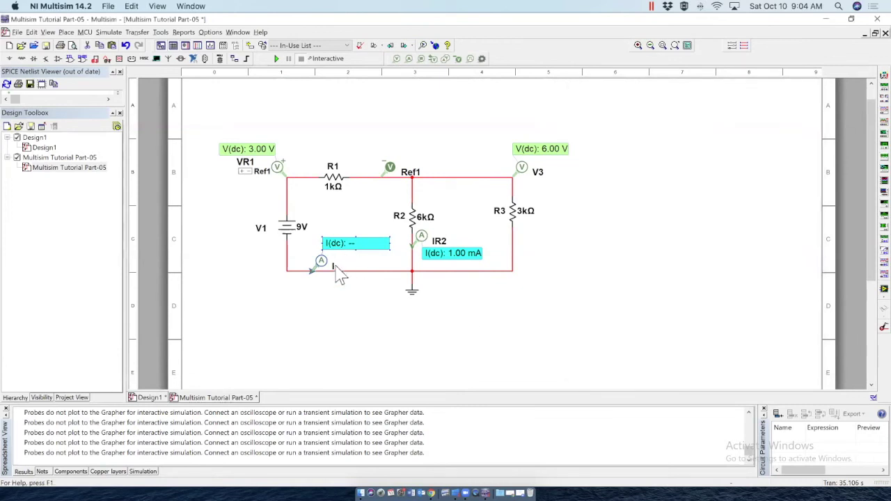
click(276, 59)
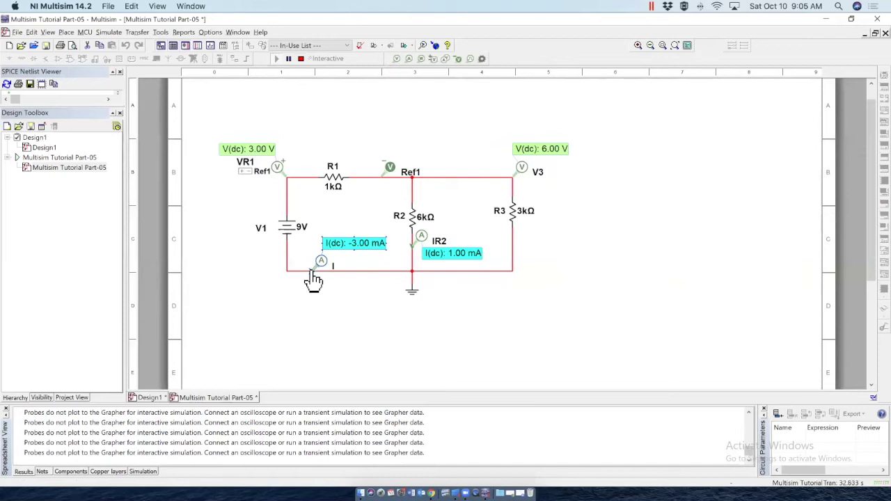
- Reverse the bottom current probe's direction so it reads a positive 3.00 mA
right_click(312, 273)
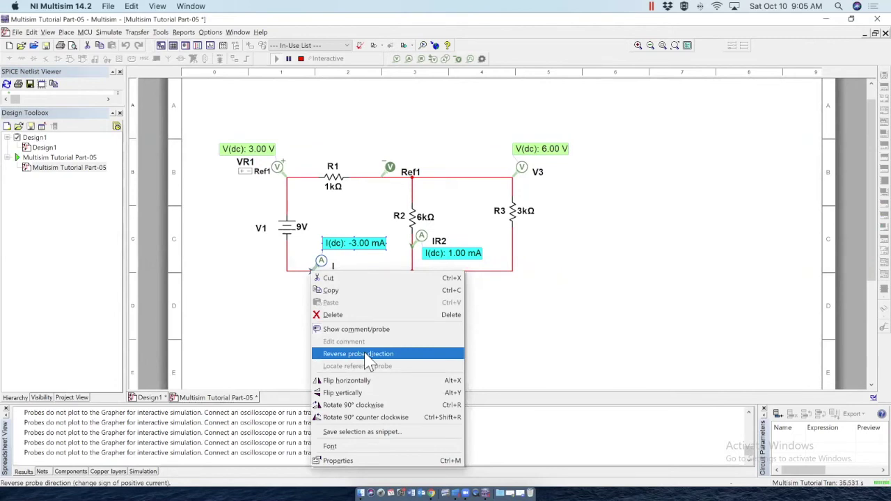
click(367, 355)
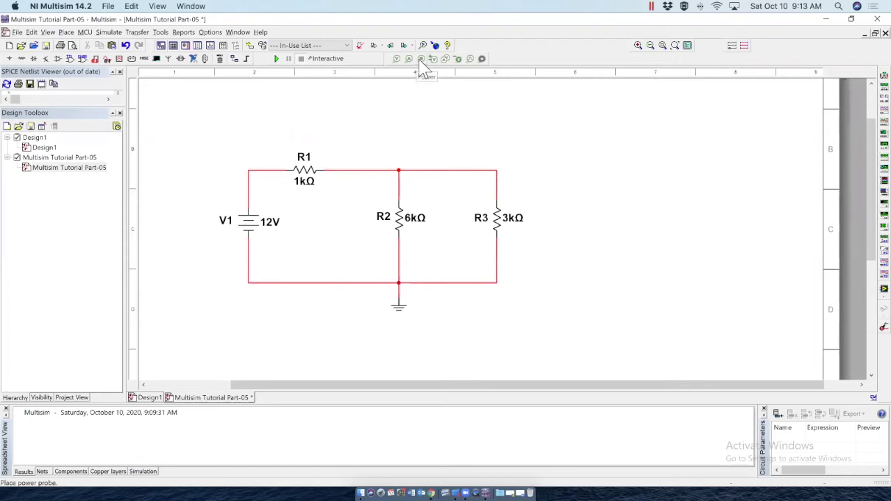
- Attach power probe PR1 to R3's wire and position it just above the resistor
click(421, 59)
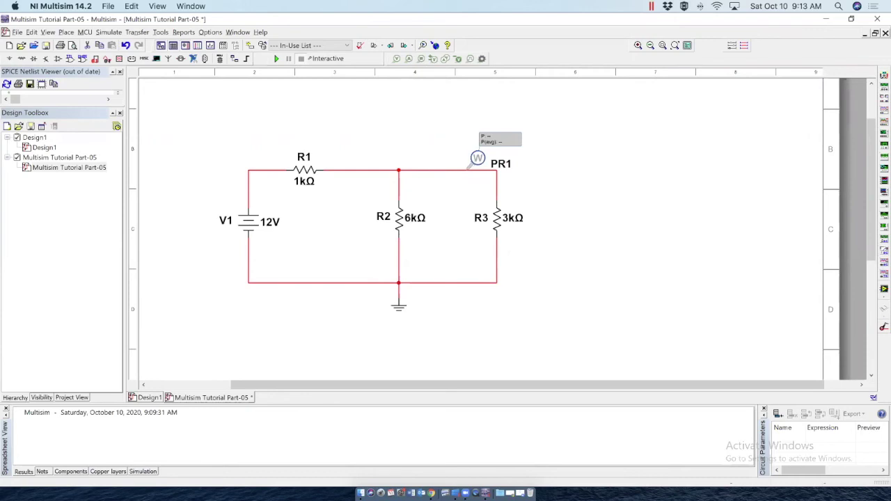
click(499, 204)
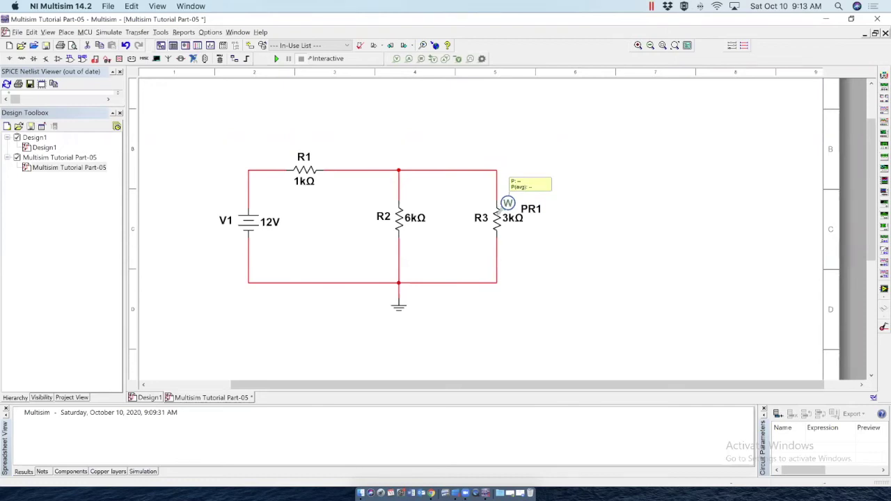
mouse_move(507, 202)
mouse_down()
mouse_move(507, 165)
mouse_move(508, 210)
mouse_up()
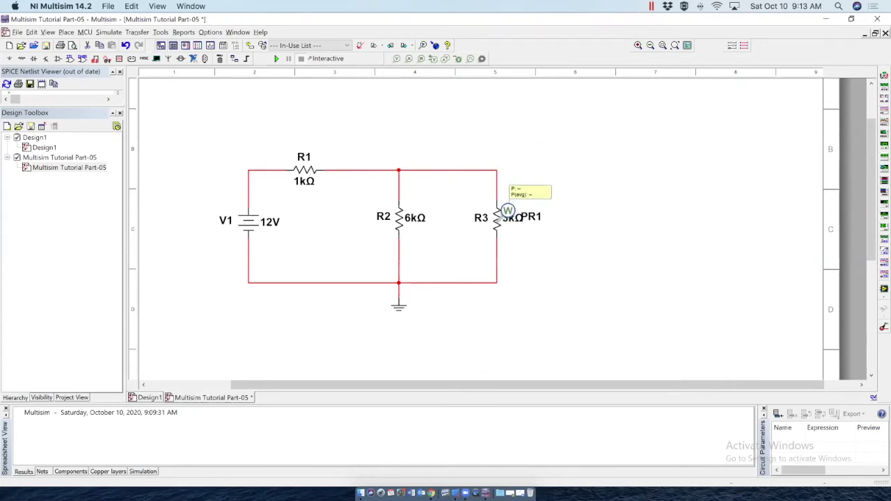
drag(508, 211, 507, 202)
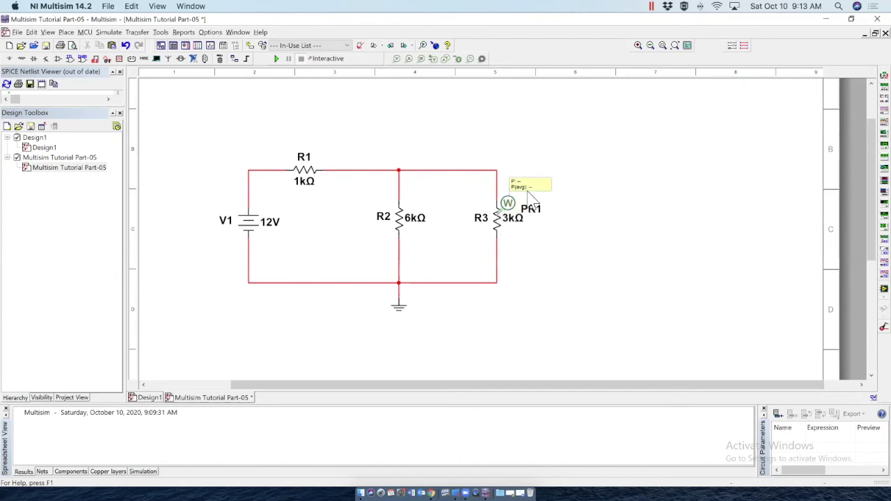
- Give R3's power probe a dark red readout showing only P, then simulate to read 21.3 mW
double_click(521, 186)
click(406, 185)
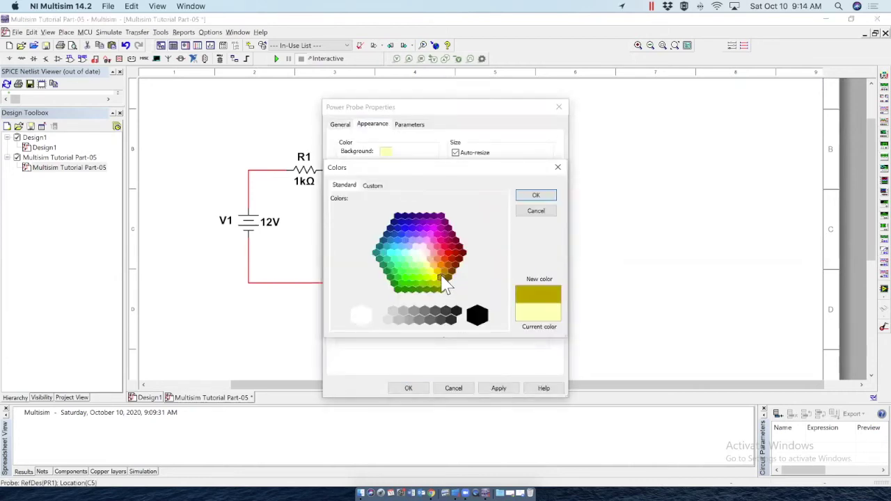
click(461, 262)
click(536, 196)
click(409, 124)
click(340, 164)
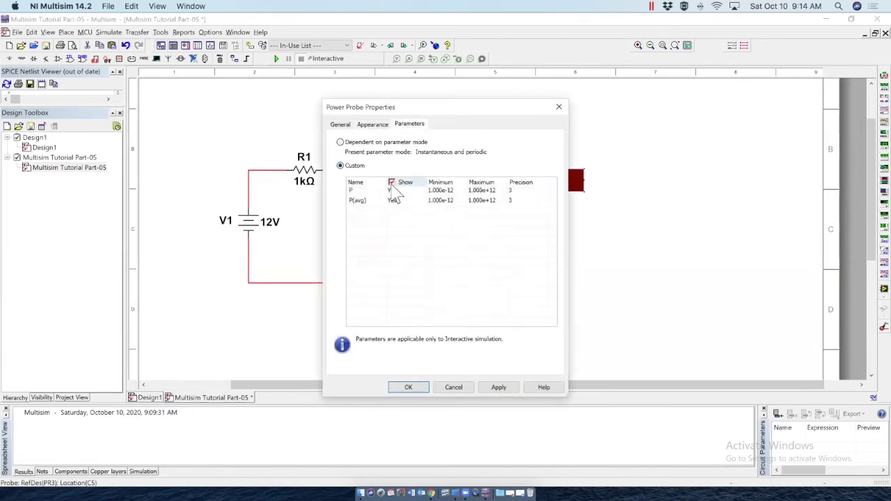
click(408, 388)
click(527, 233)
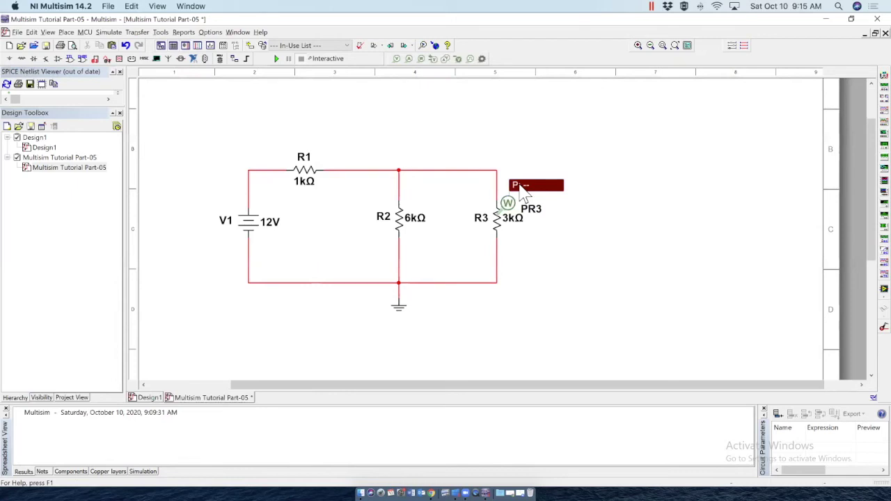
click(276, 59)
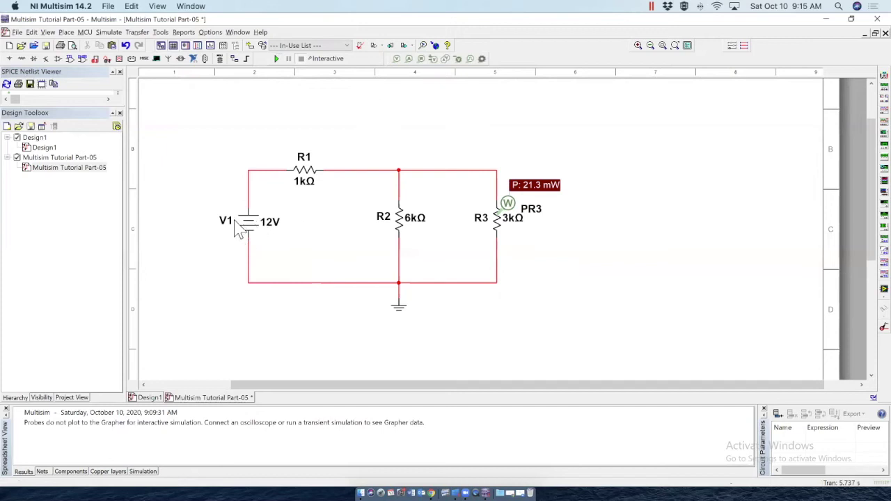
click(396, 58)
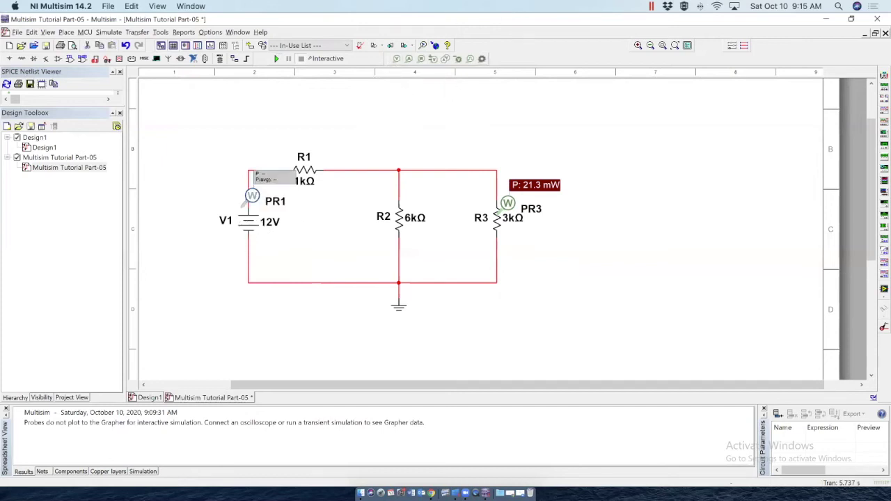
click(251, 220)
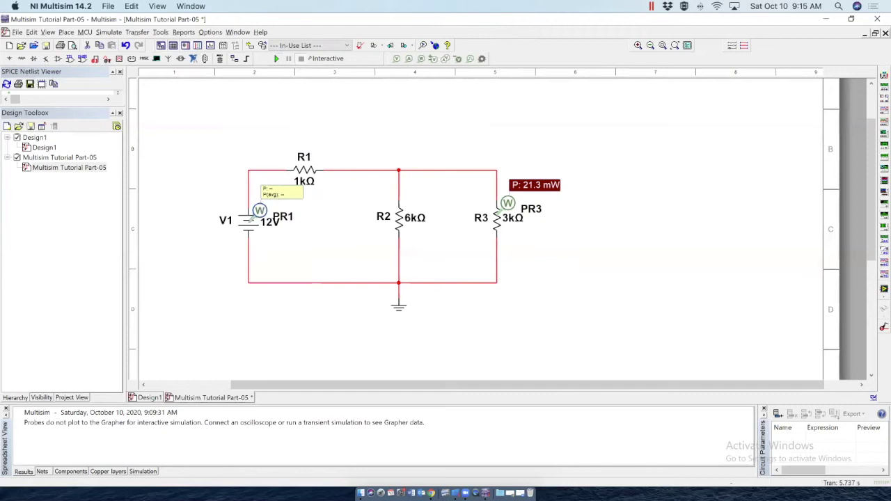
drag(259, 211, 252, 203)
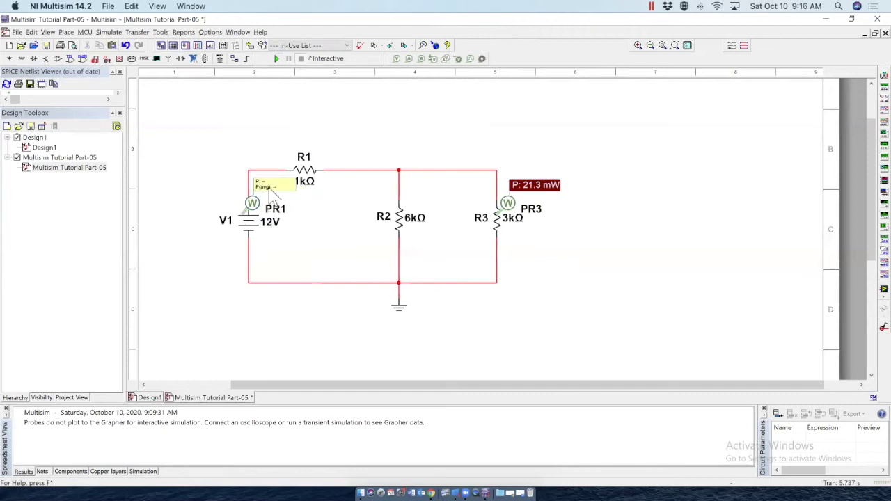
double_click(273, 184)
click(372, 124)
click(386, 151)
click(462, 252)
click(519, 197)
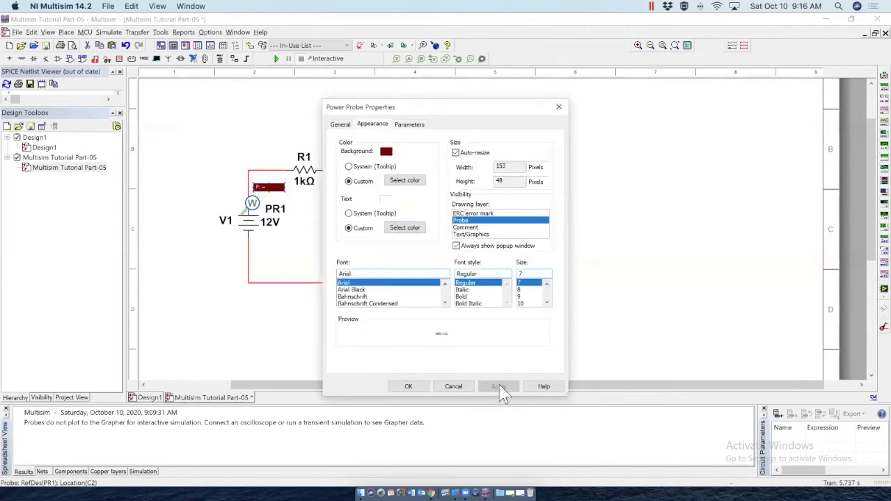
click(409, 387)
drag(252, 203, 229, 202)
double_click(229, 203)
text(V1)
key(Return)
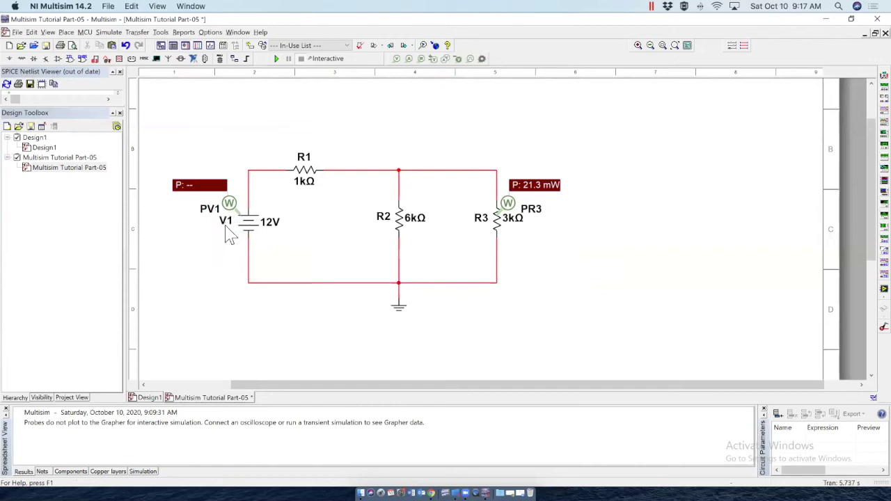
click(276, 60)
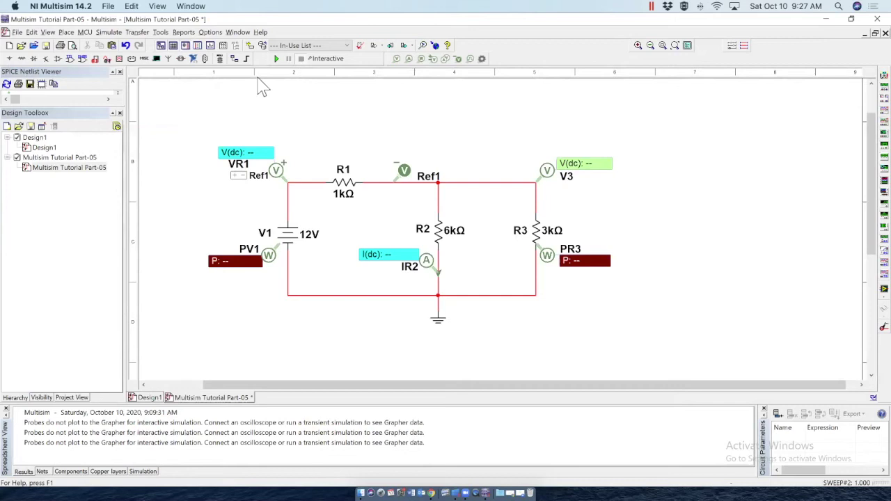
- Save DC Sweep as the active analysis and place current probe PR1 on the top wire beside Ref1
click(108, 34)
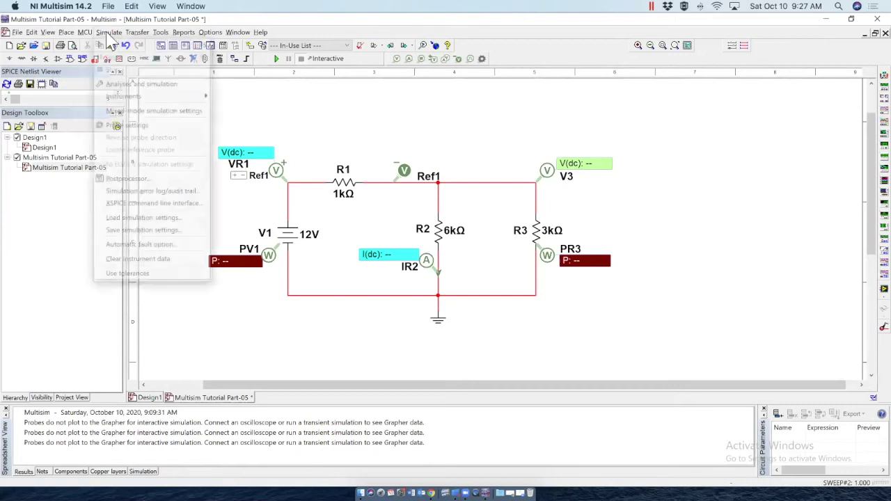
click(116, 86)
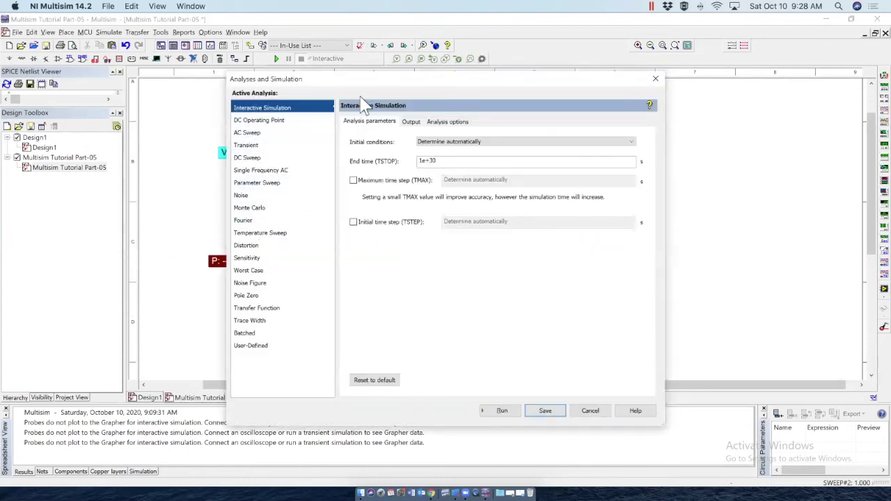
drag(353, 89, 731, 63)
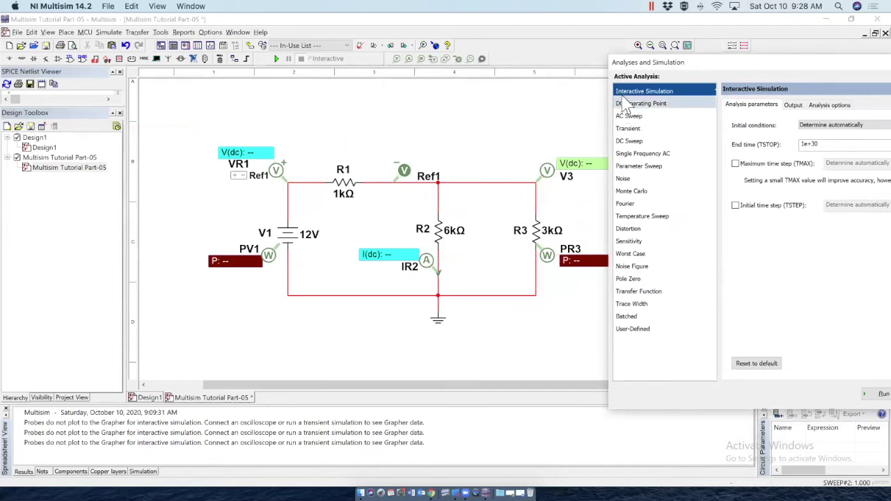
click(631, 142)
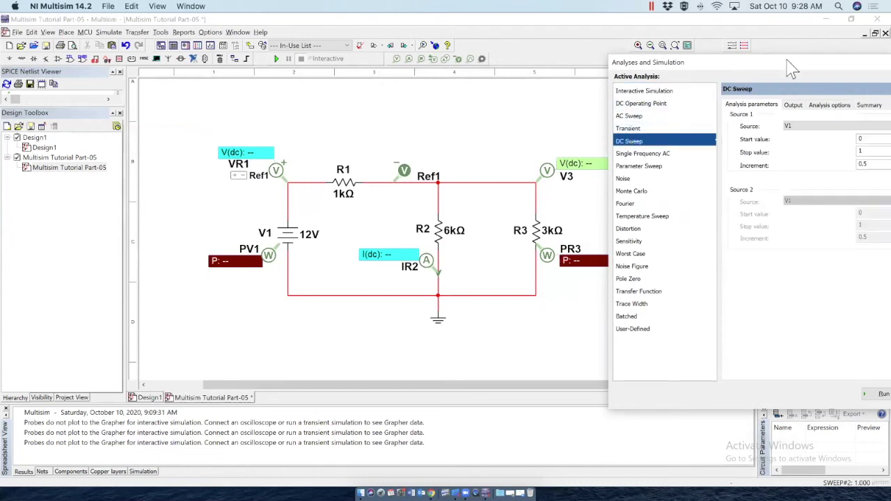
click(808, 386)
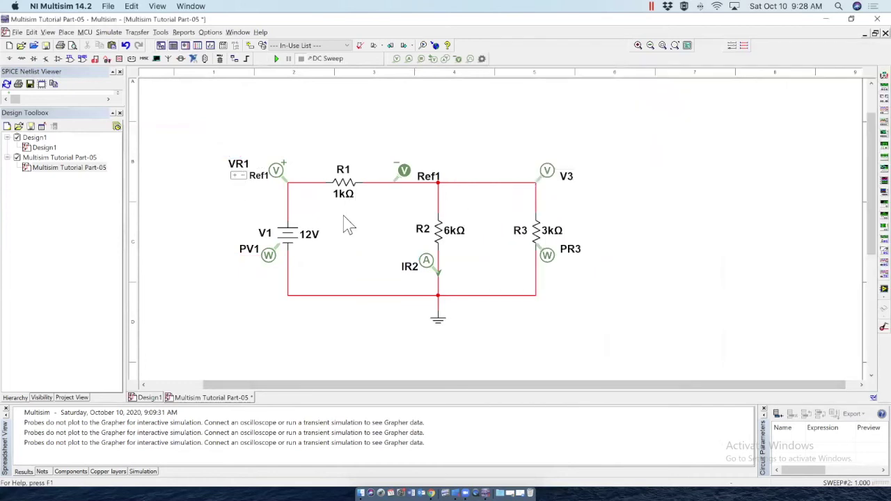
click(409, 60)
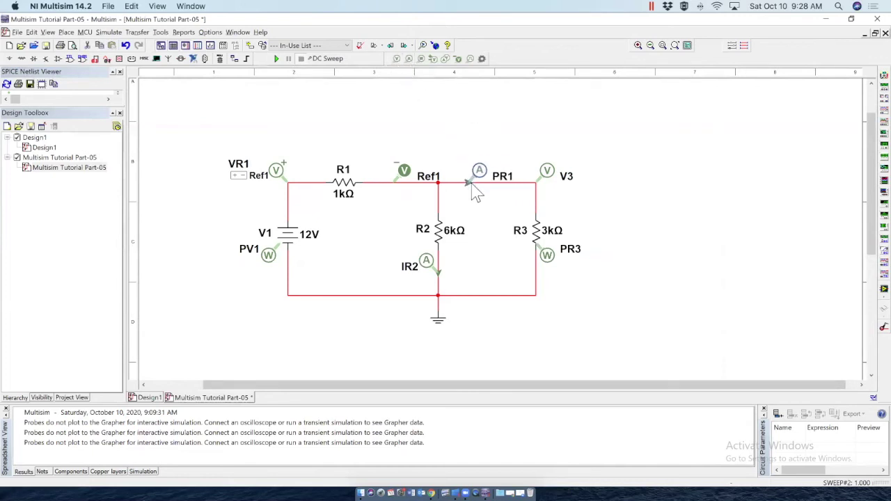
click(475, 193)
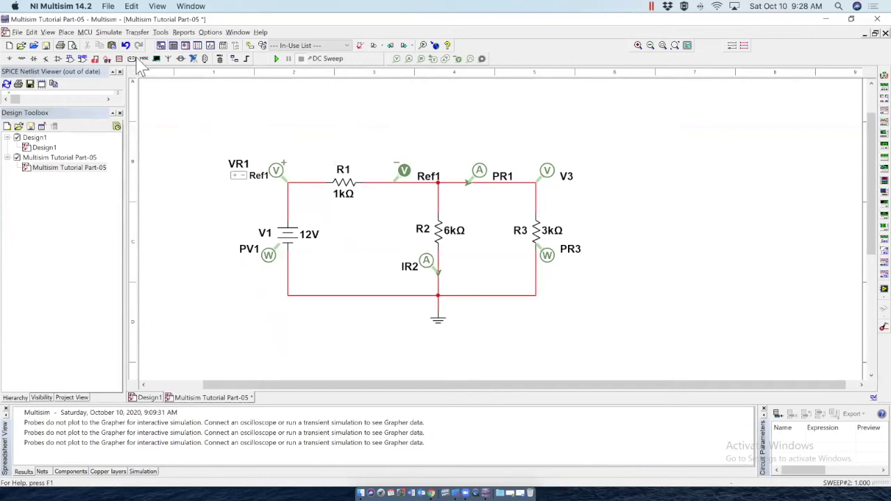
- Switch the active analysis back to Interactive Simulation and save it
click(108, 32)
click(125, 80)
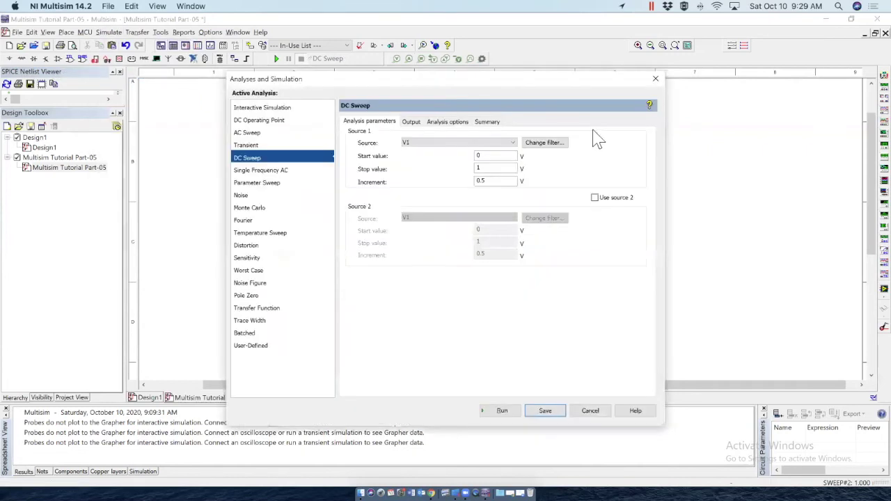
click(278, 110)
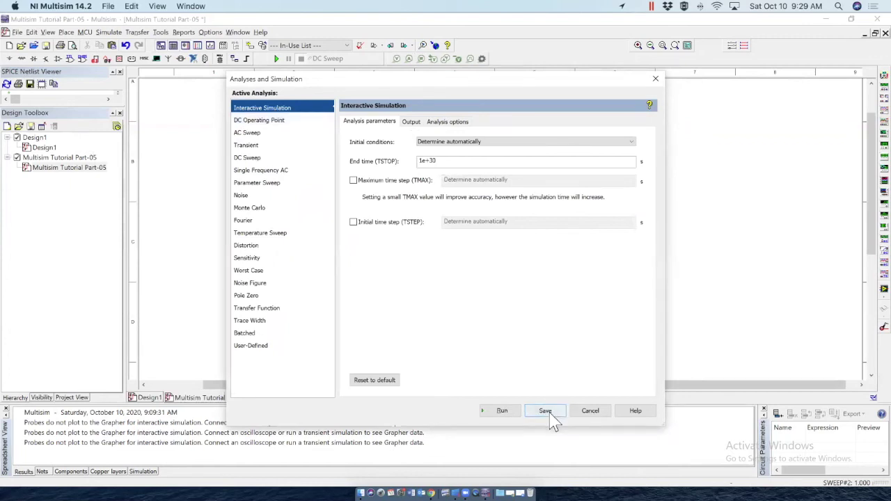
click(544, 411)
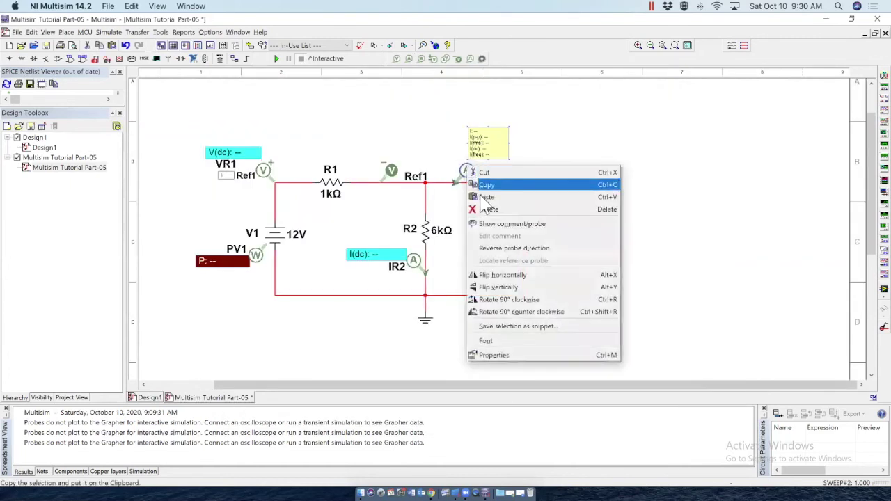
- Delete every probe, including IR2 and reference probe Ref1, leaving only V1, R1, R2 and R3
click(487, 207)
right_click(237, 167)
click(259, 208)
right_click(256, 254)
click(275, 296)
right_click(414, 261)
click(438, 302)
right_click(391, 170)
click(439, 208)
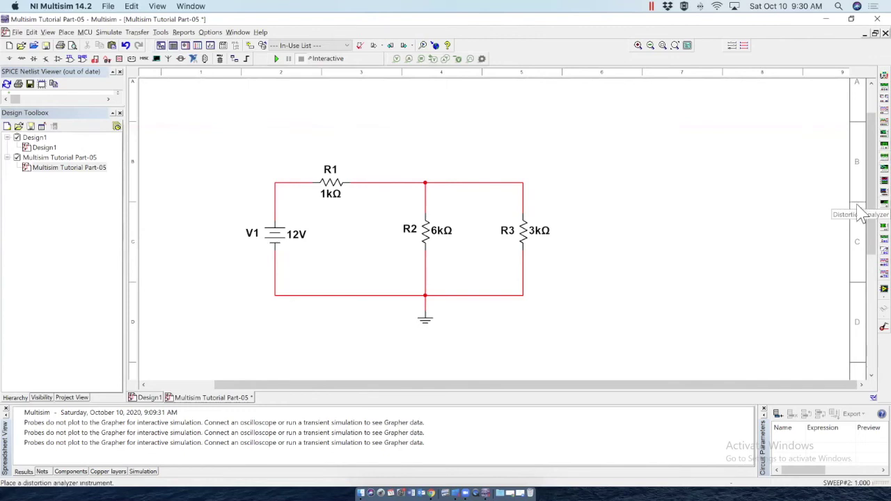
- Place Agilent multimeter XMM1 above the circuit and open its 34401A front panel at the top right
click(862, 257)
click(660, 148)
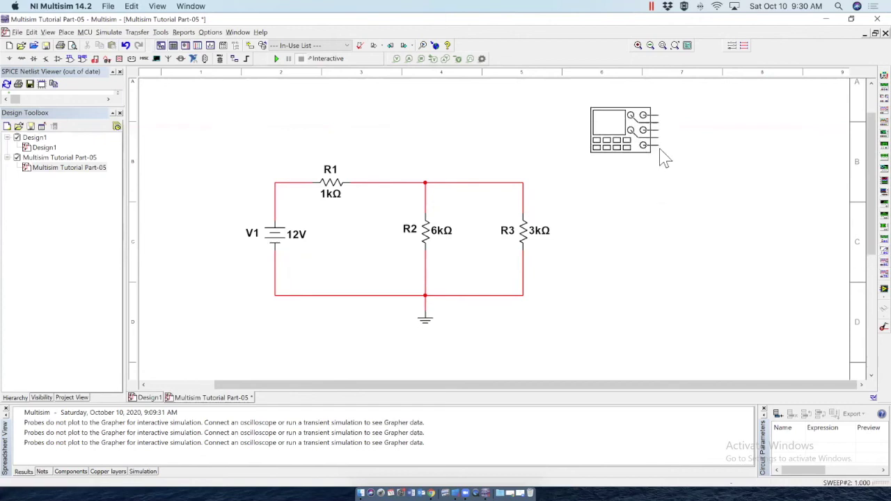
scroll(314, 143, left, 2)
click(310, 144)
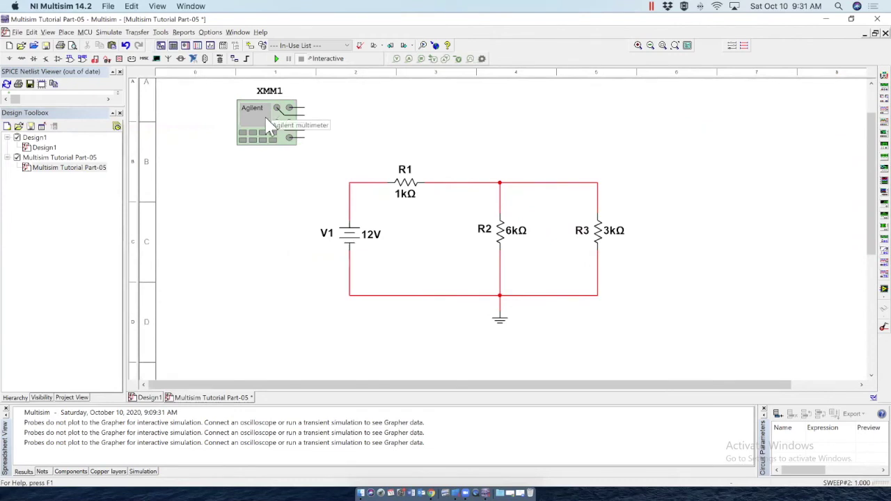
double_click(268, 125)
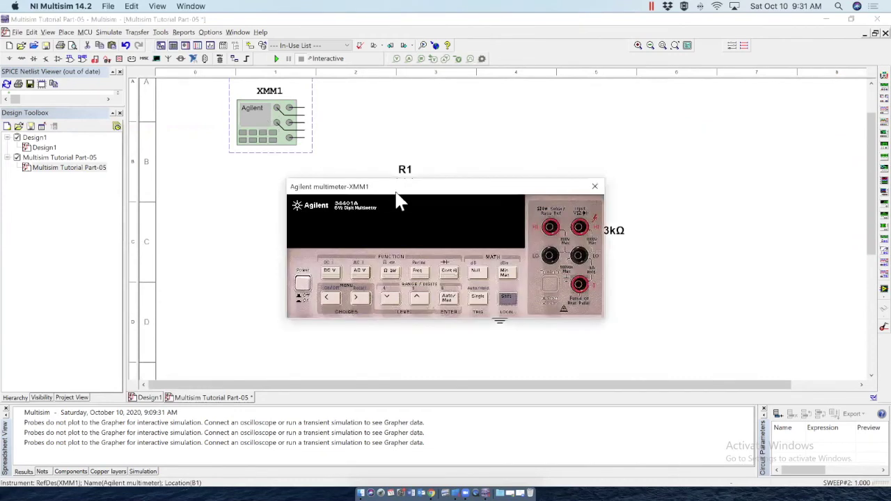
drag(397, 189, 667, 91)
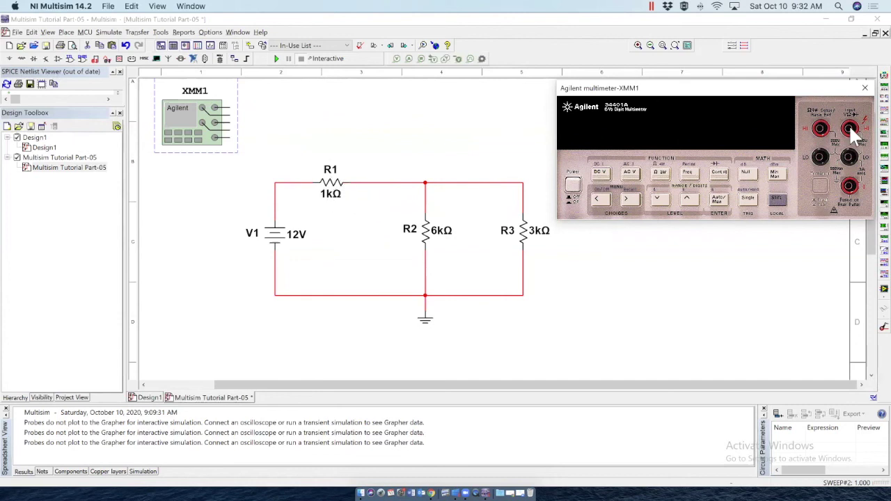
- Wire XMM1's top terminal to R1's left node and its middle terminal to R1's right node
click(230, 107)
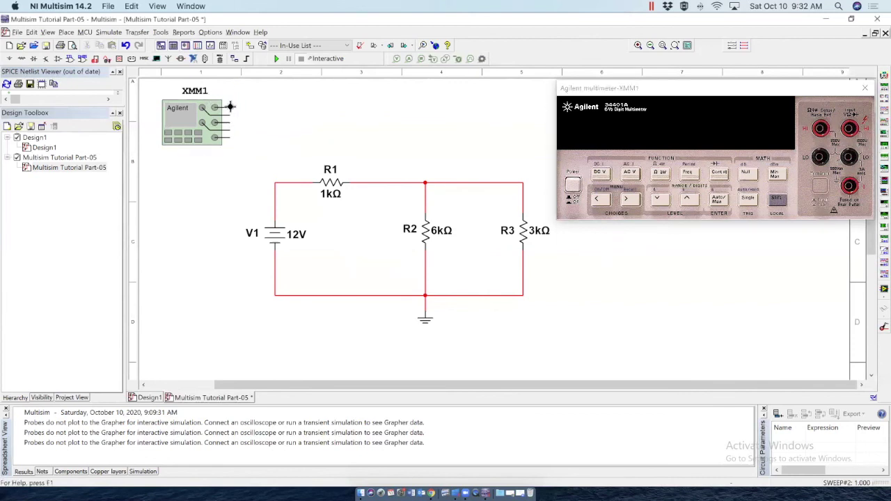
click(231, 106)
click(291, 182)
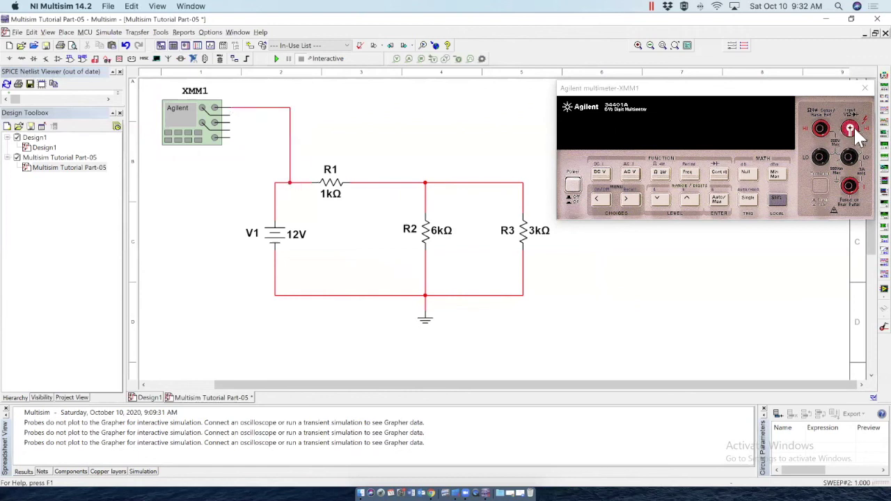
click(229, 122)
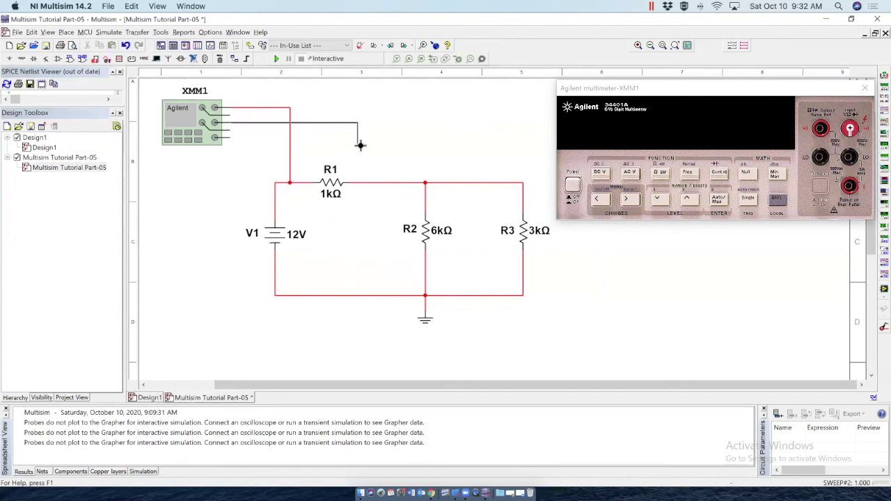
click(372, 182)
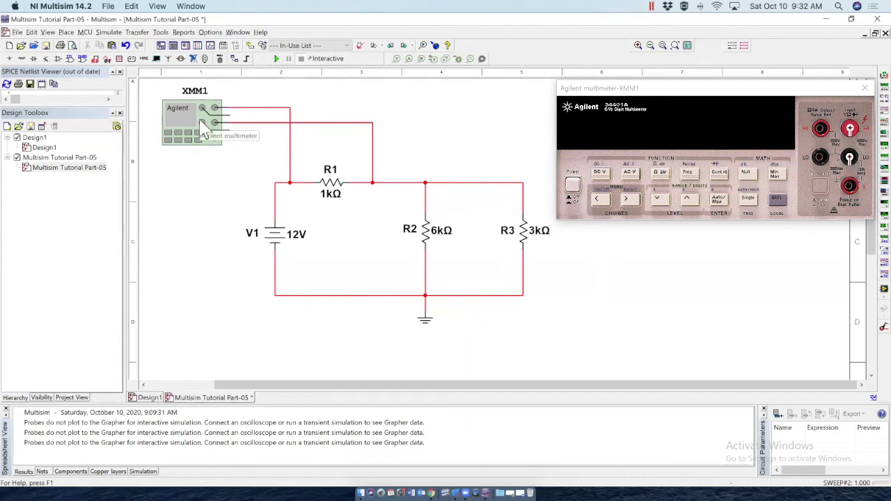
- Simulate with XMM1 powered on in DC V mode to read 4 V across R1, then stop
click(277, 58)
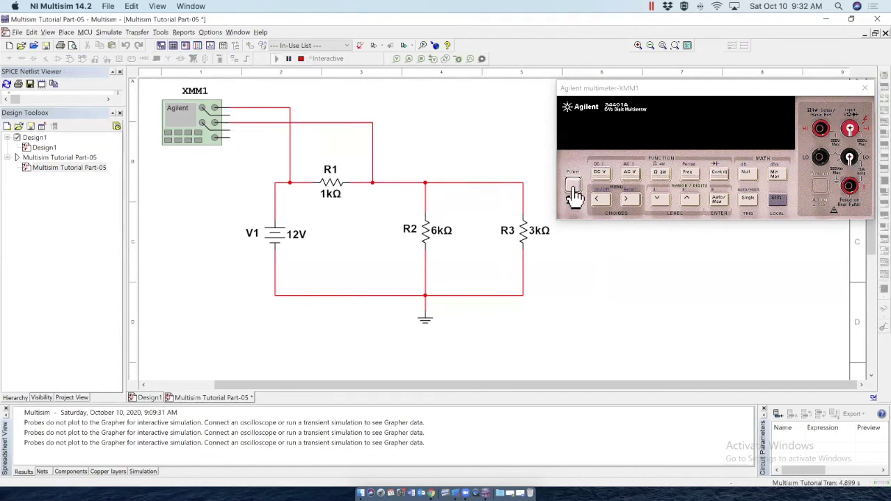
click(573, 185)
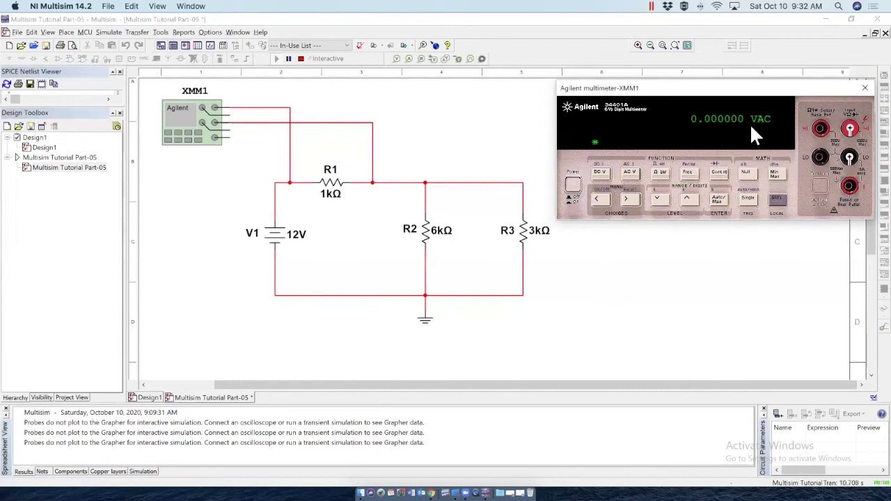
click(603, 174)
click(300, 58)
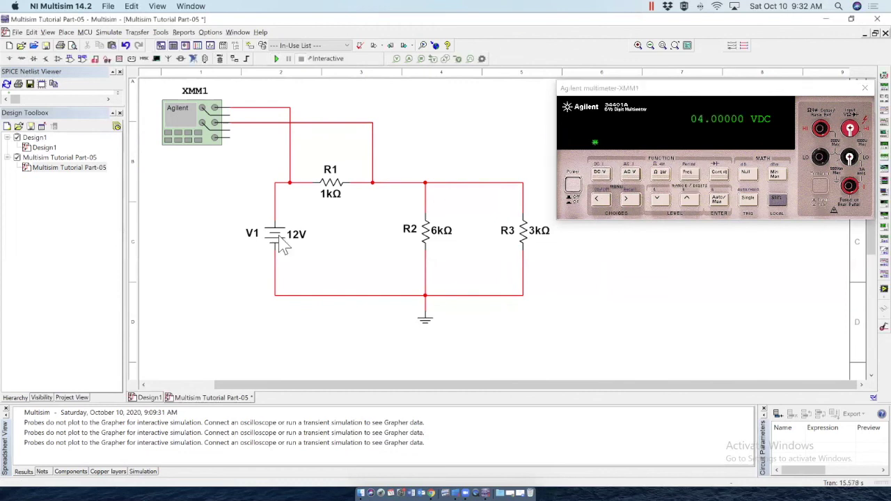
- Change source V1 to 9 V and run the simulation again
double_click(279, 236)
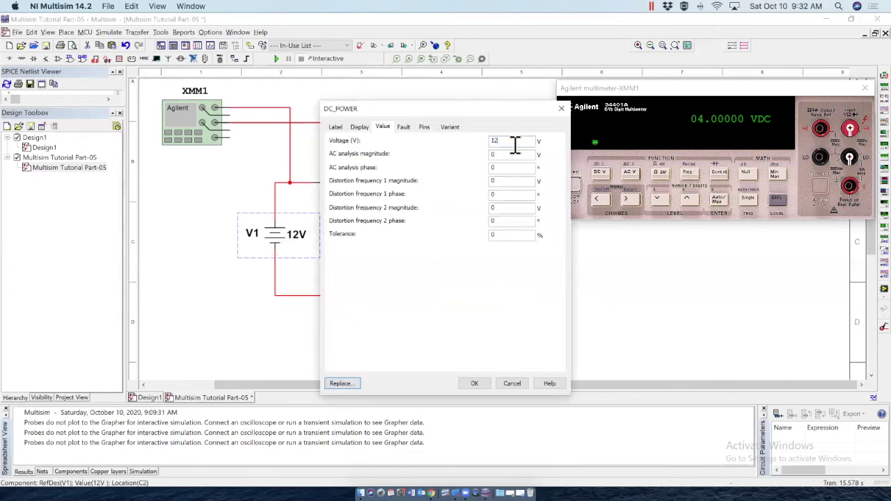
text(9)
click(475, 383)
click(276, 59)
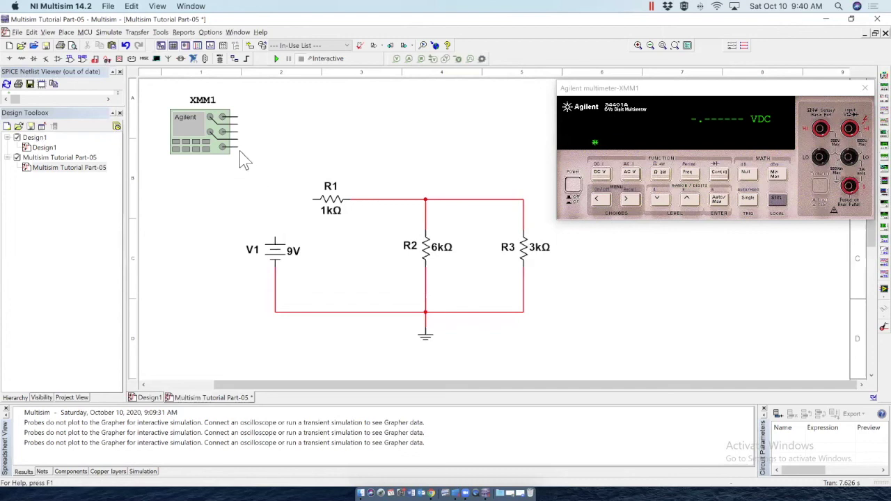
- Connect XMM1's lower terminal to V1's top and its middle terminal to R1's left pin, then run the simulation
drag(277, 239, 275, 200)
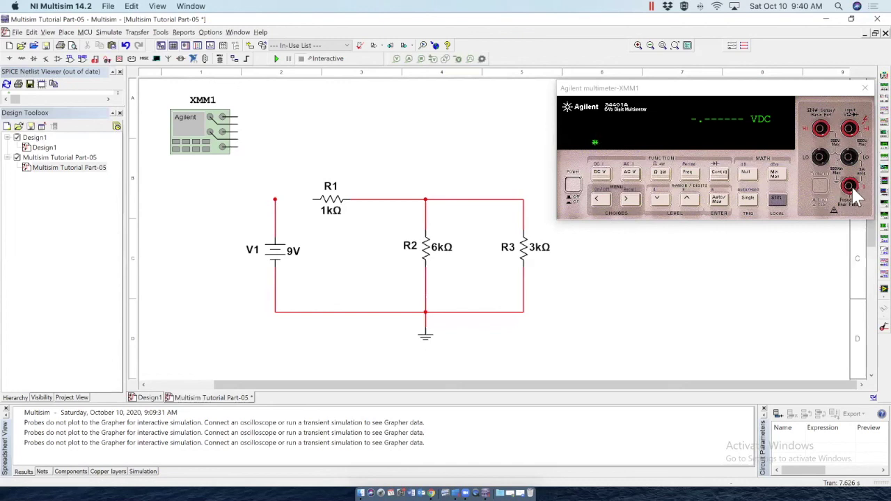
click(237, 147)
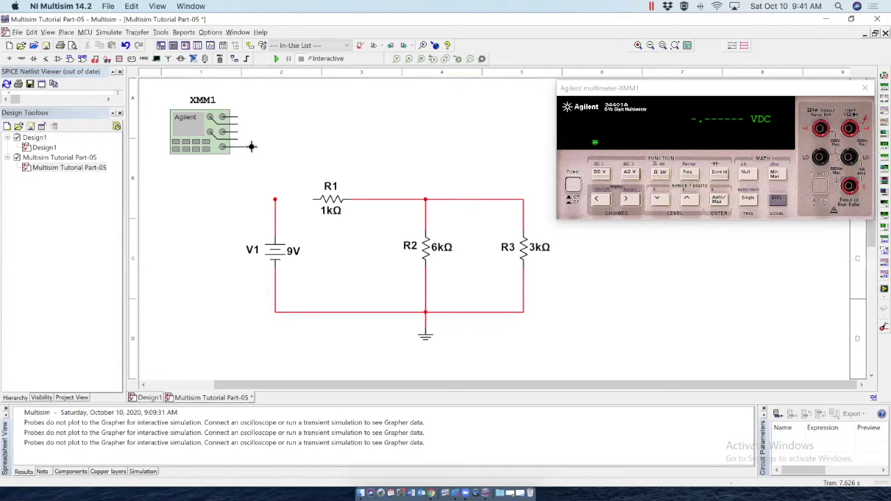
click(275, 200)
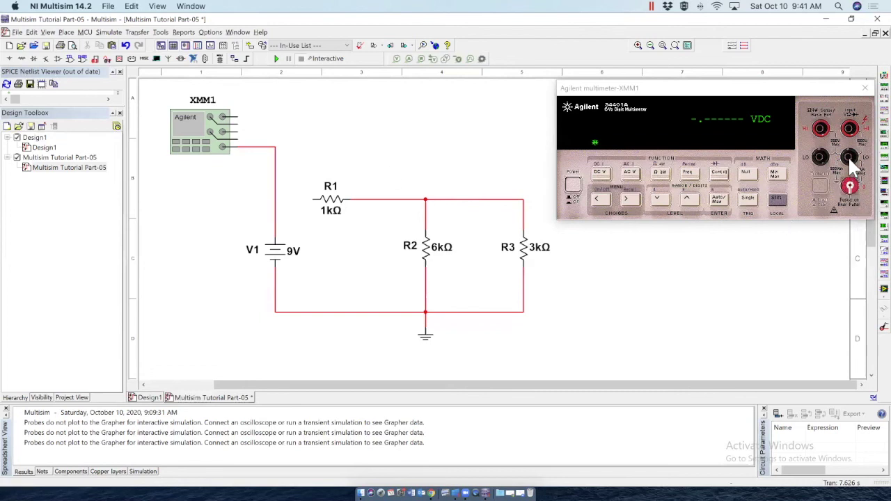
click(855, 167)
click(314, 199)
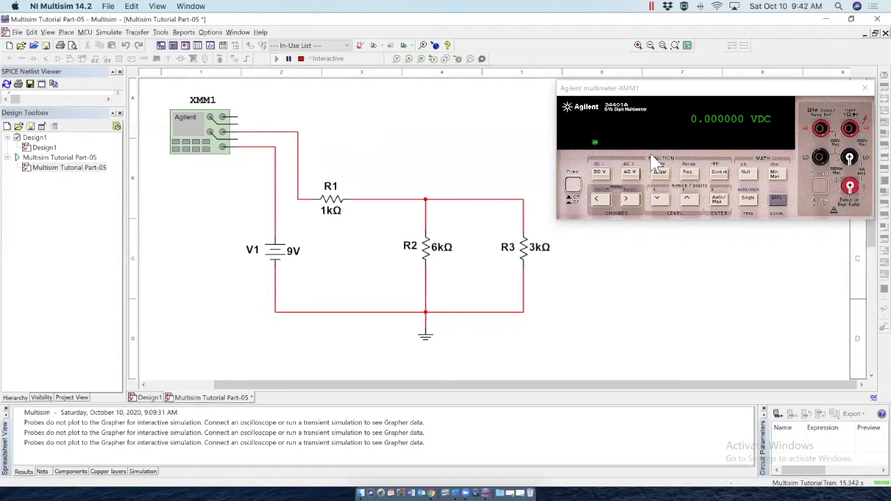
- Use Shift + DC V to switch XMM1 to DC current, read 03.00000 mADC, then stop the simulation
click(779, 202)
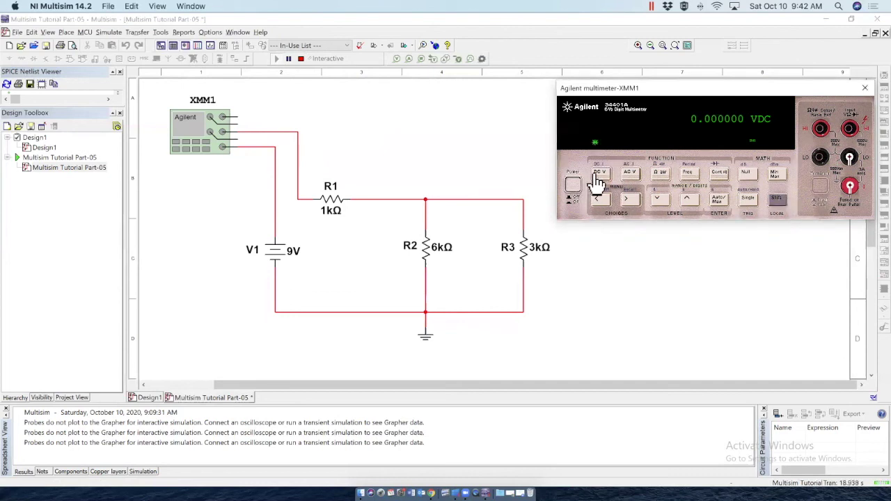
click(597, 176)
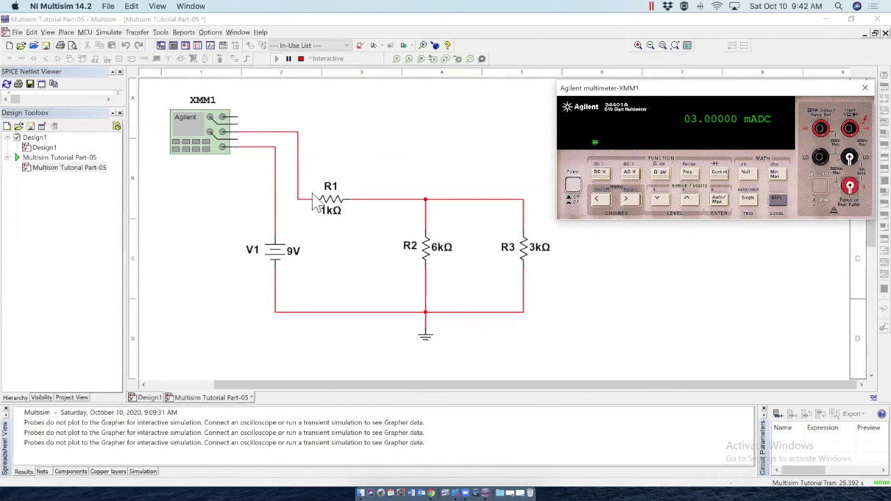
click(301, 58)
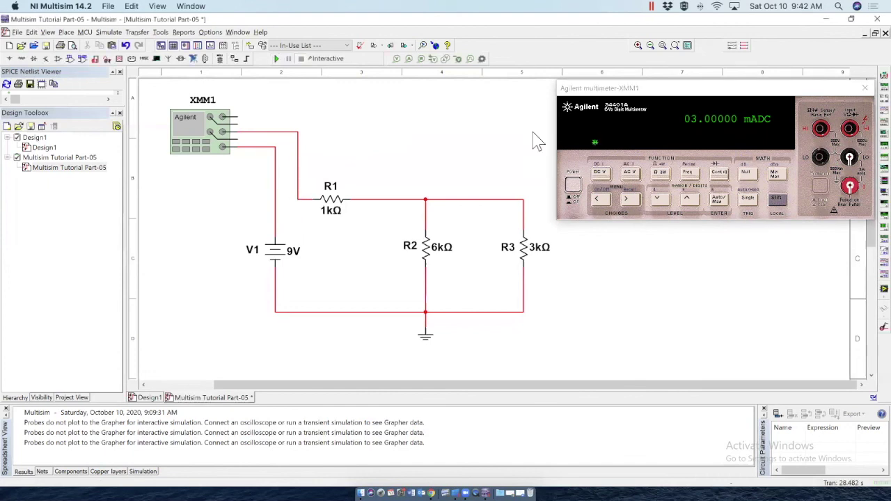